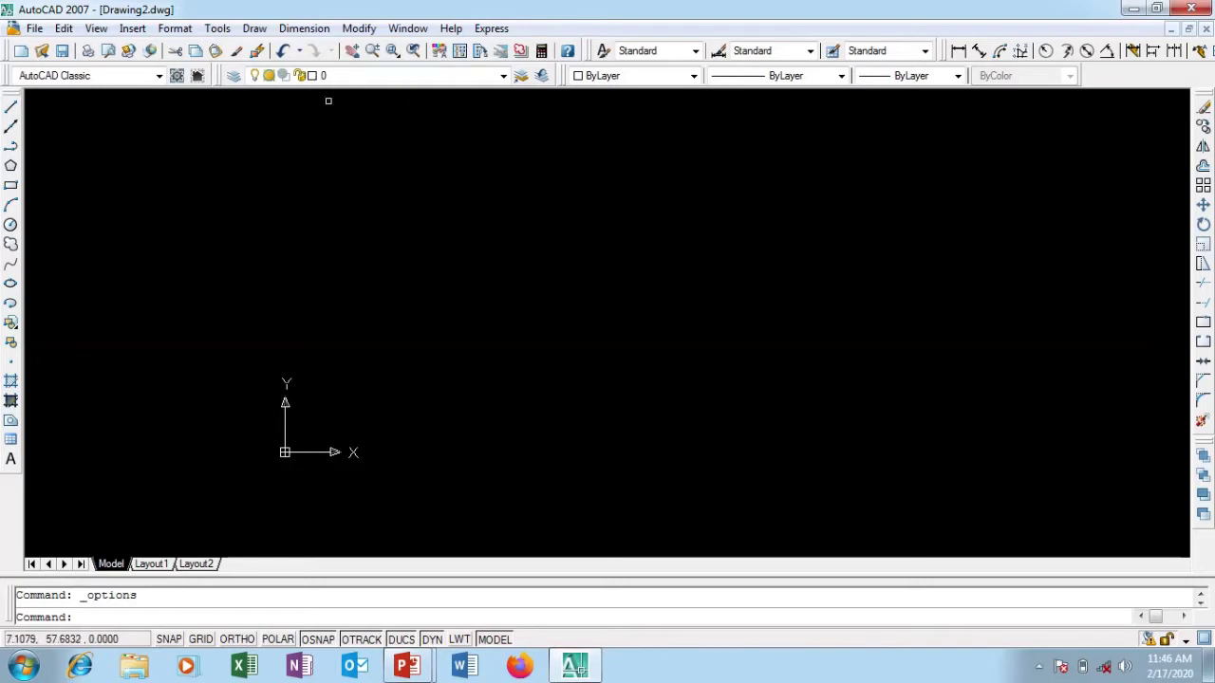
# Step: Open the program's Options dialog for Drawing2.dwg
pyautogui.click(216, 28)
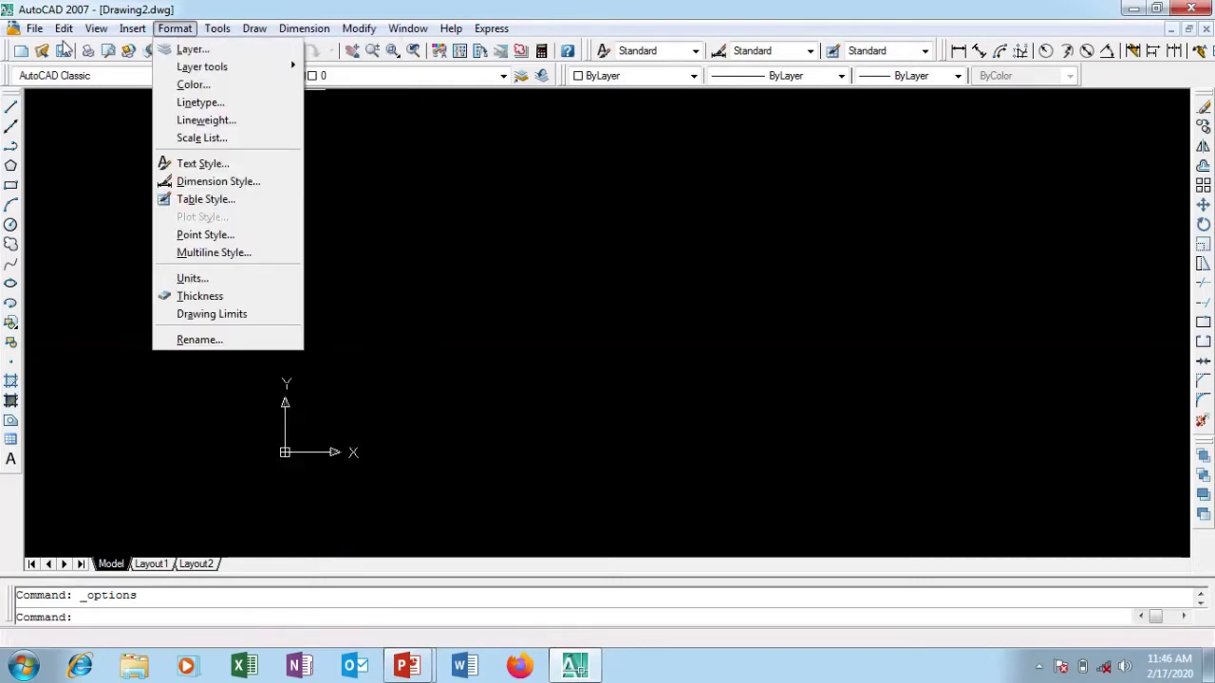
pyautogui.moveTo(318, 34)
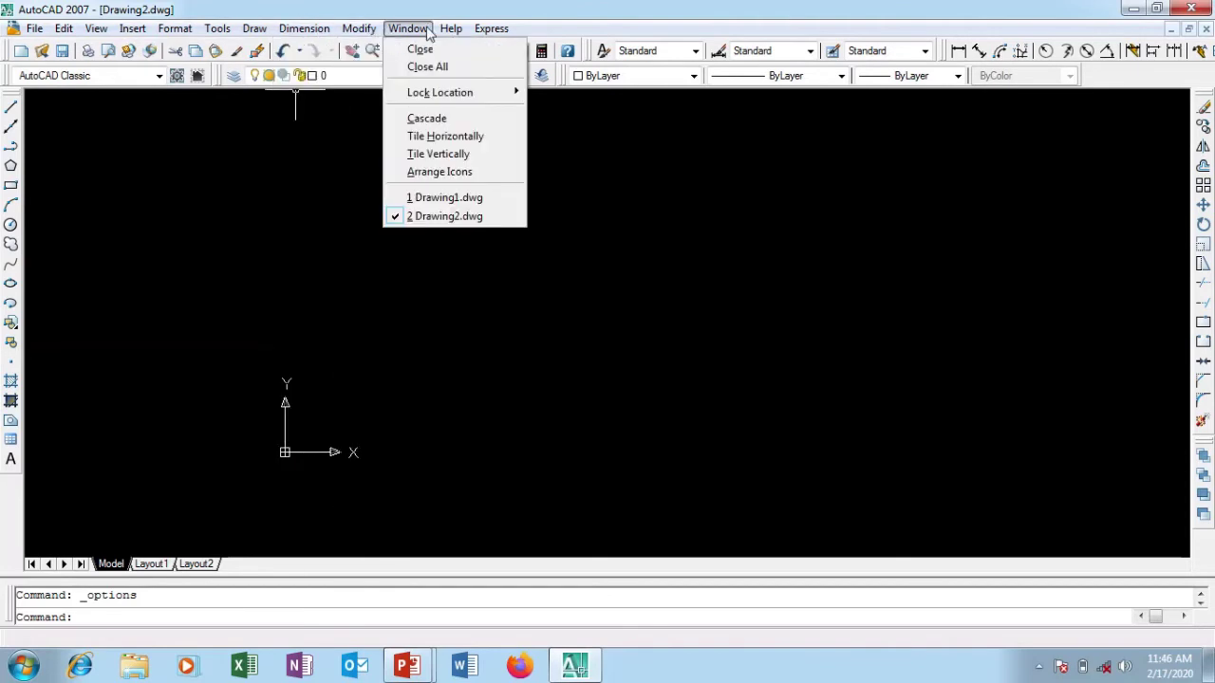
pyautogui.moveTo(144, 34)
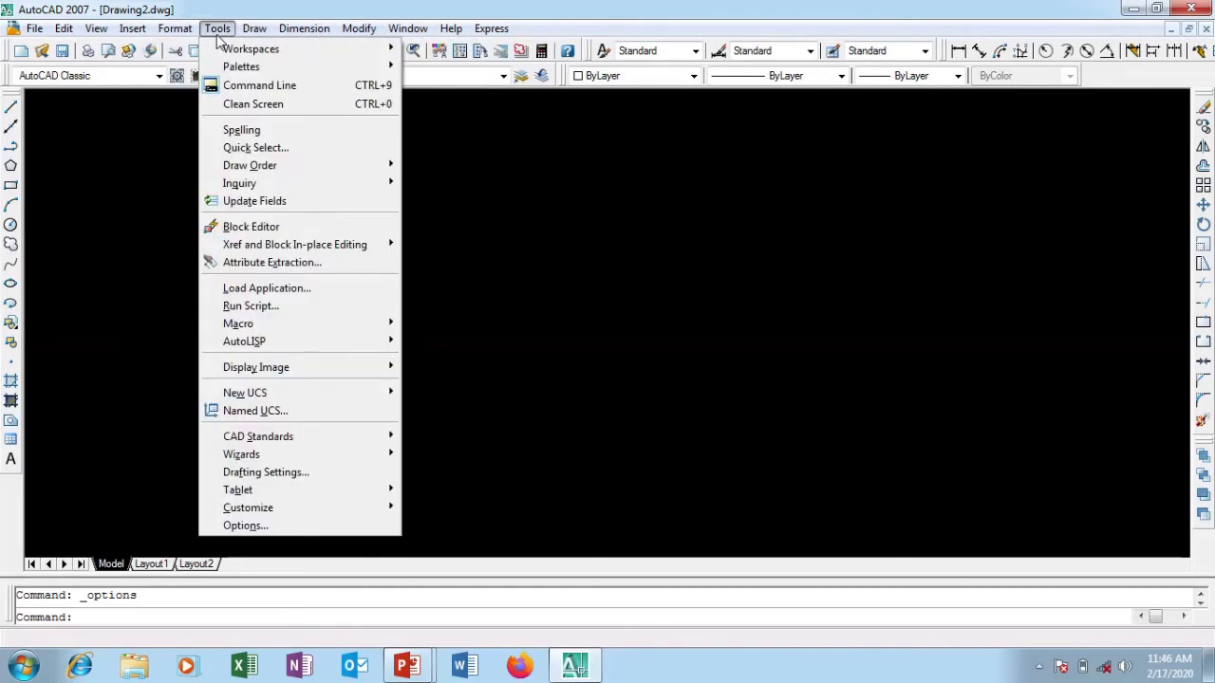
pyautogui.click(227, 34)
pyautogui.click(228, 34)
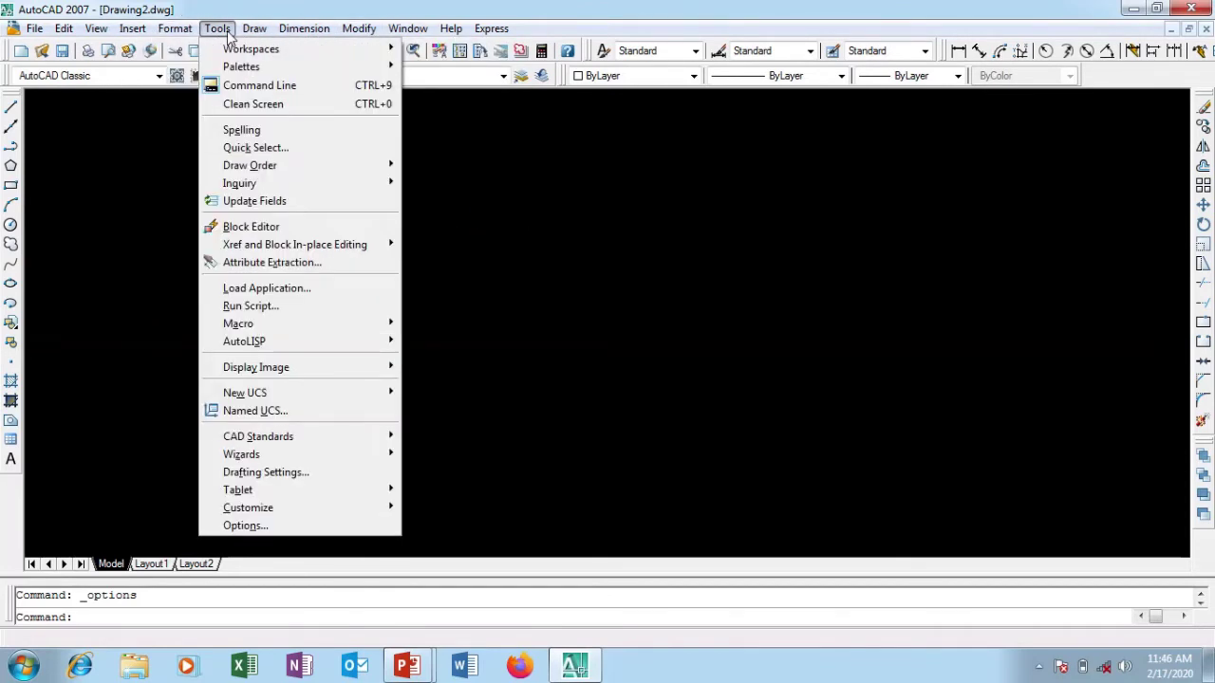
pyautogui.click(266, 527)
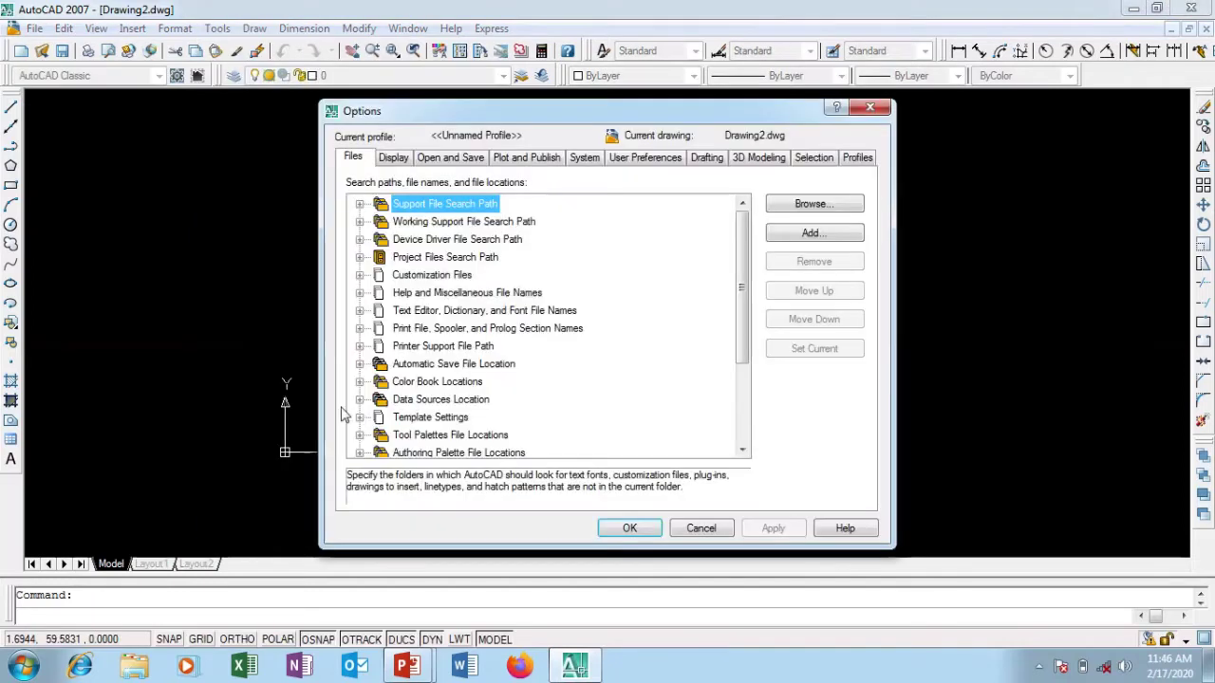
pyautogui.moveTo(492, 113); pyautogui.dragTo(497, 109)
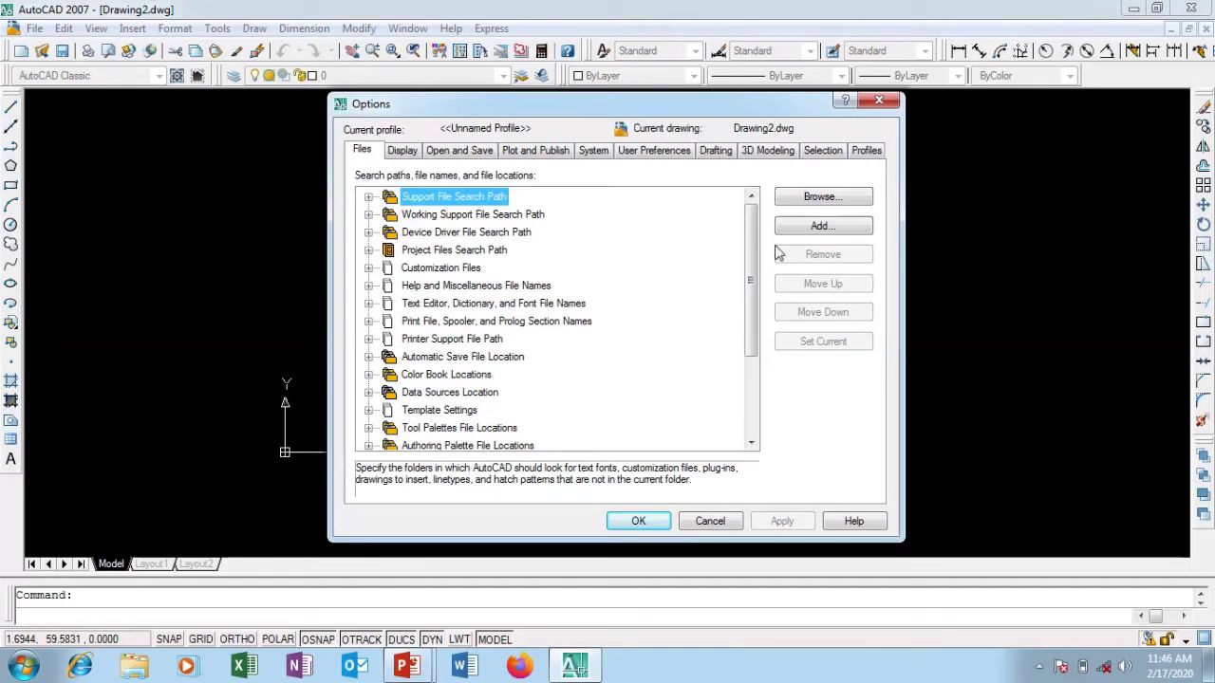
# Step: Expand the Support File Search Path and examine the listed search paths and file locations
pyautogui.click(368, 197)
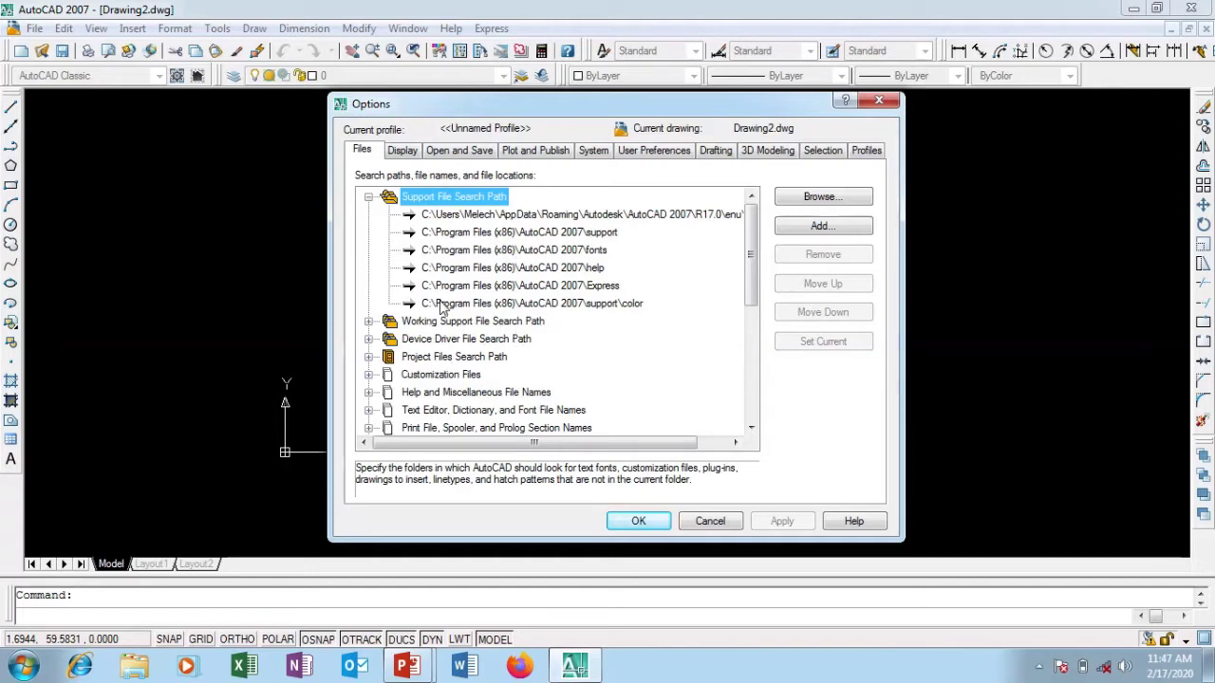
pyautogui.scroll(-3, 441, 308)
pyautogui.scroll(-2, 442, 308)
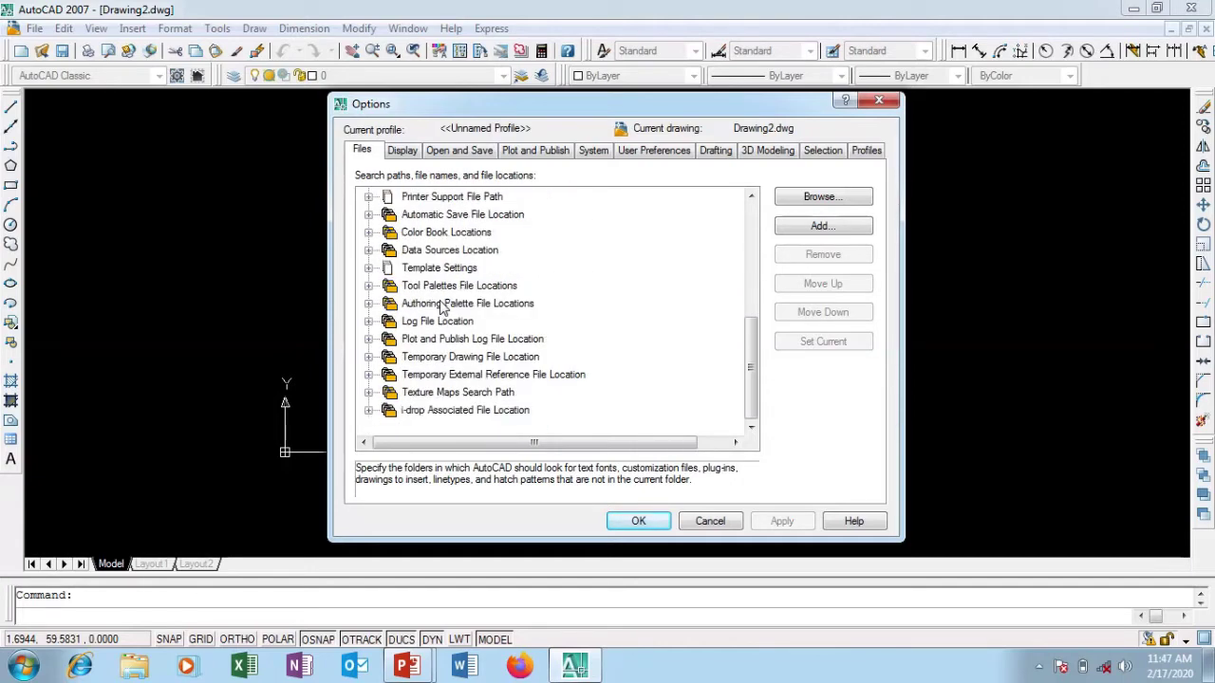
pyautogui.scroll(1, 441, 309)
pyautogui.scroll(3, 437, 251)
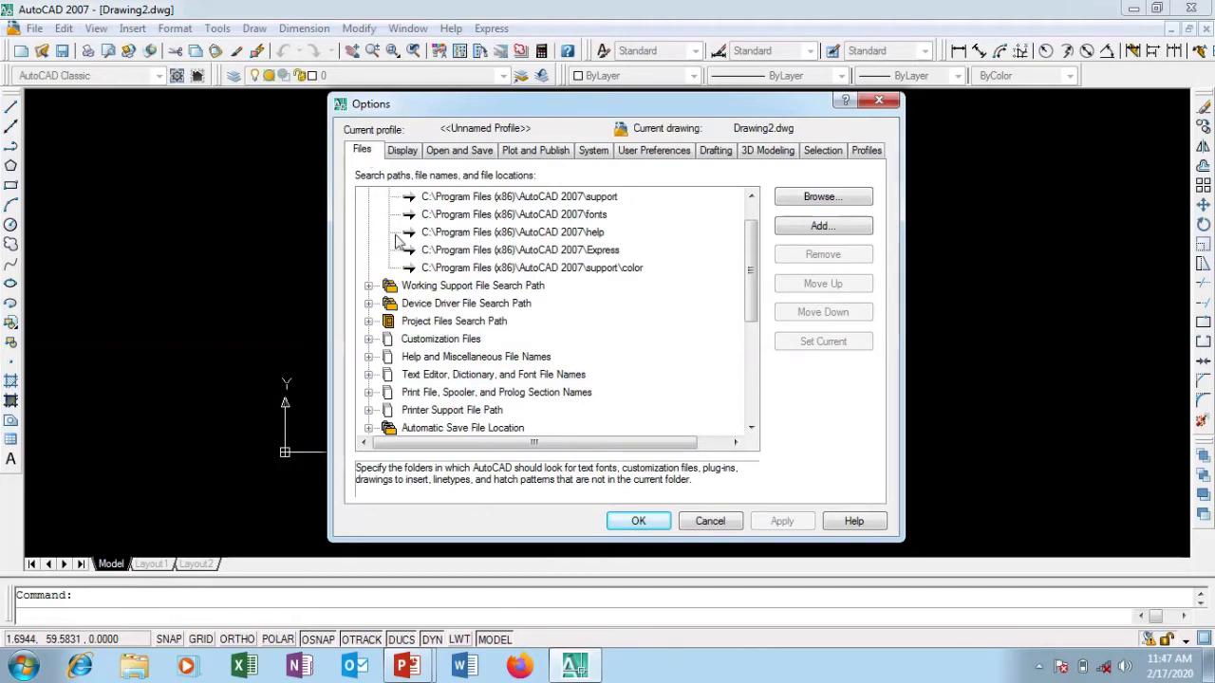
pyautogui.scroll(-2, 439, 320)
pyautogui.scroll(-2, 439, 325)
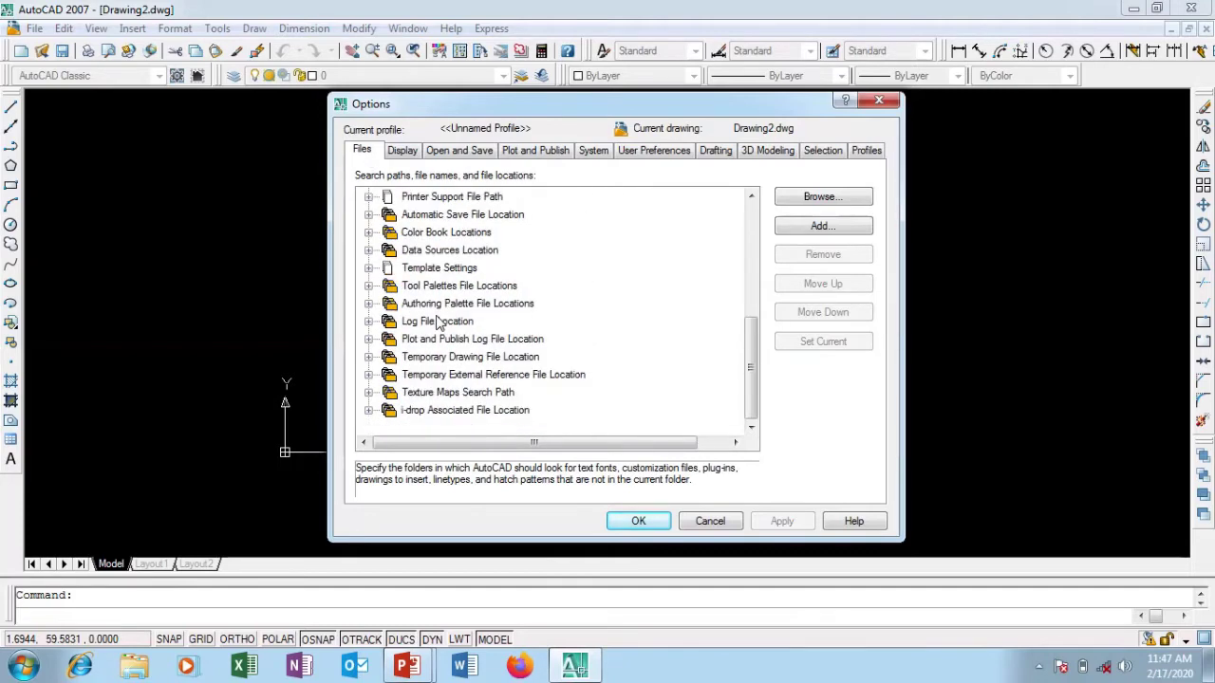
pyautogui.scroll(4, 438, 324)
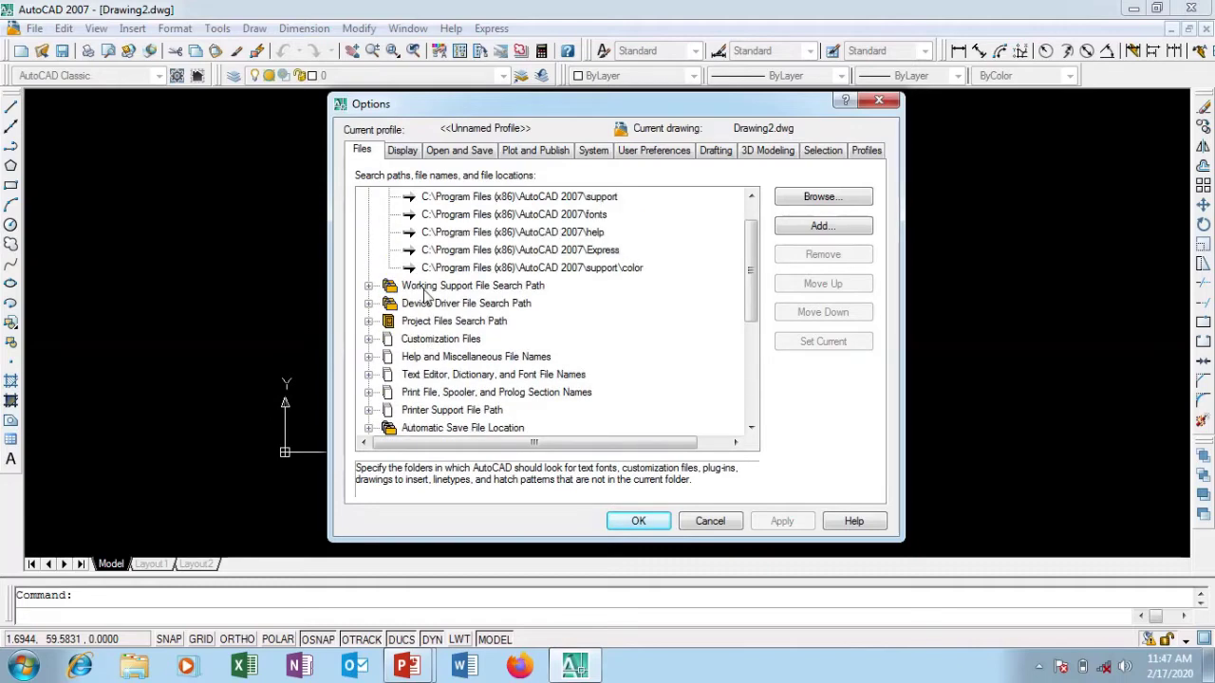
pyautogui.scroll(1, 426, 294)
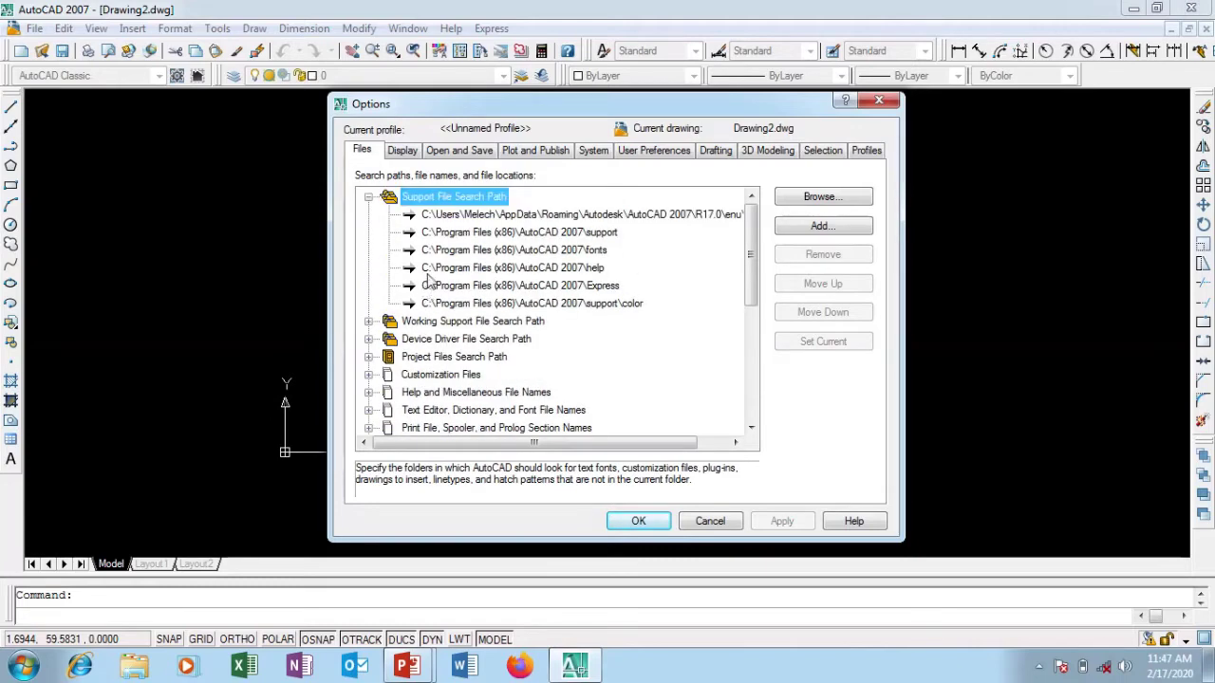
# Step: Open the drawing window color settings from the display options and preview the 3D parallel projection colors
pyautogui.click(402, 154)
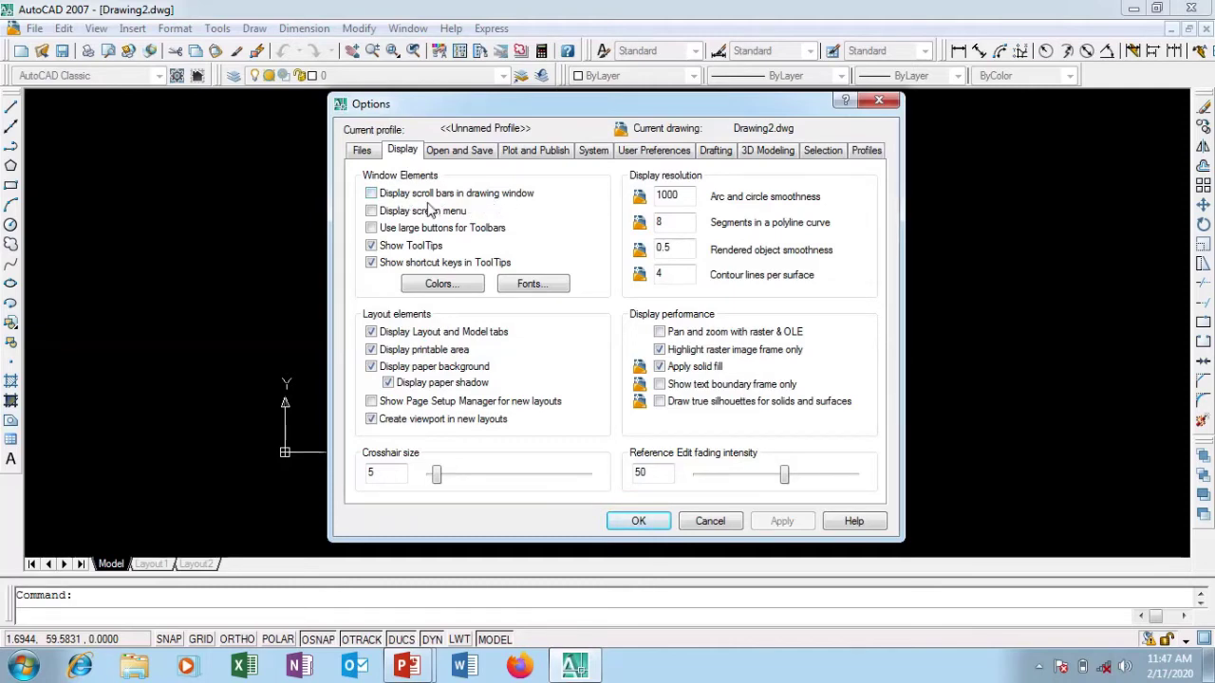
pyautogui.moveTo(417, 106)
pyautogui.mouseDown()
pyautogui.moveTo(550, 123)
pyautogui.moveTo(429, 112)
pyautogui.moveTo(438, 120)
pyautogui.mouseUp()
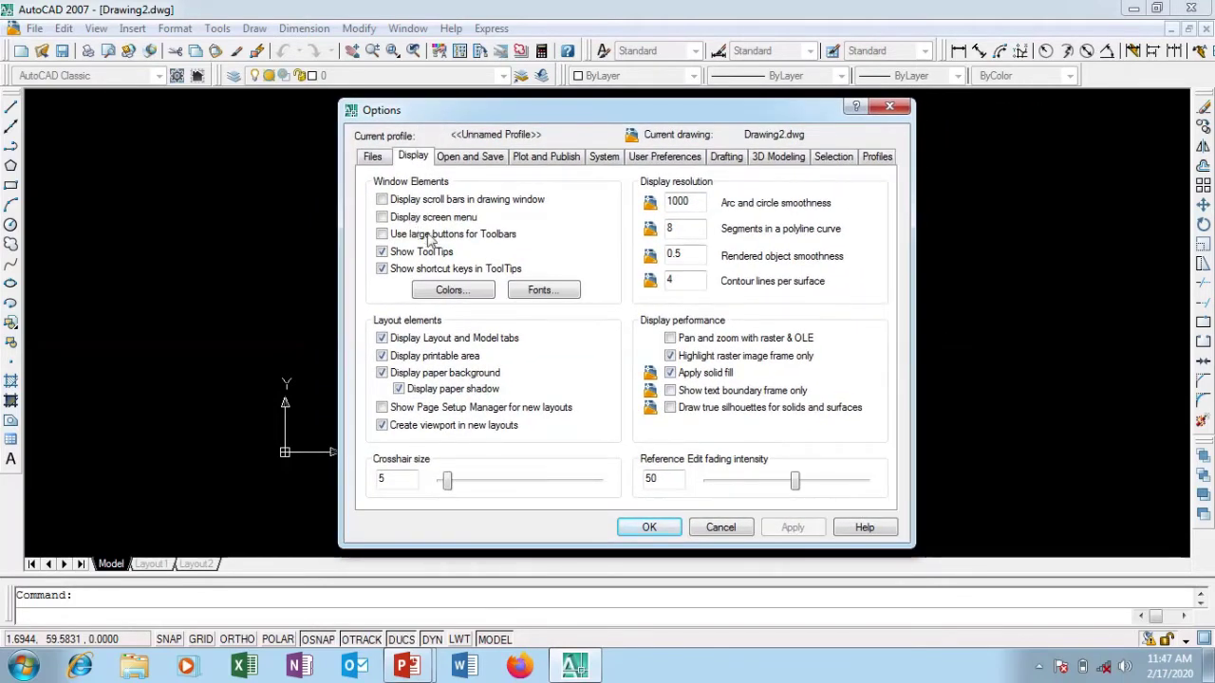
pyautogui.click(459, 294)
pyautogui.moveTo(531, 112); pyautogui.dragTo(516, 105)
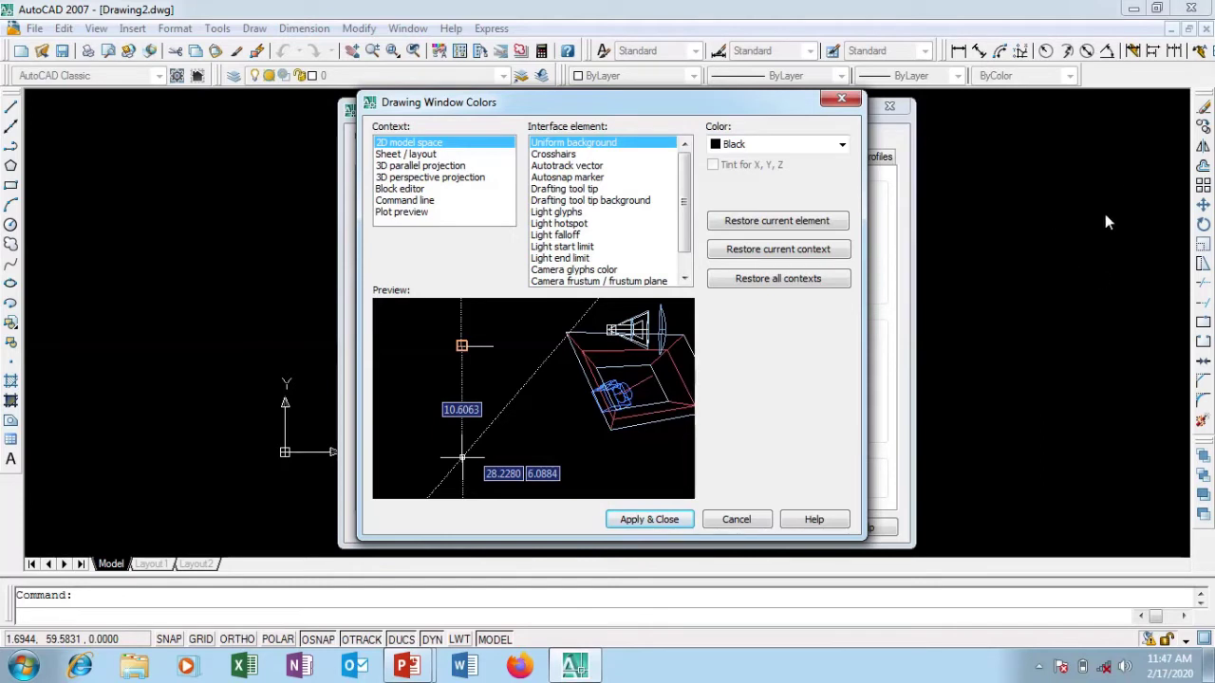
pyautogui.click(406, 166)
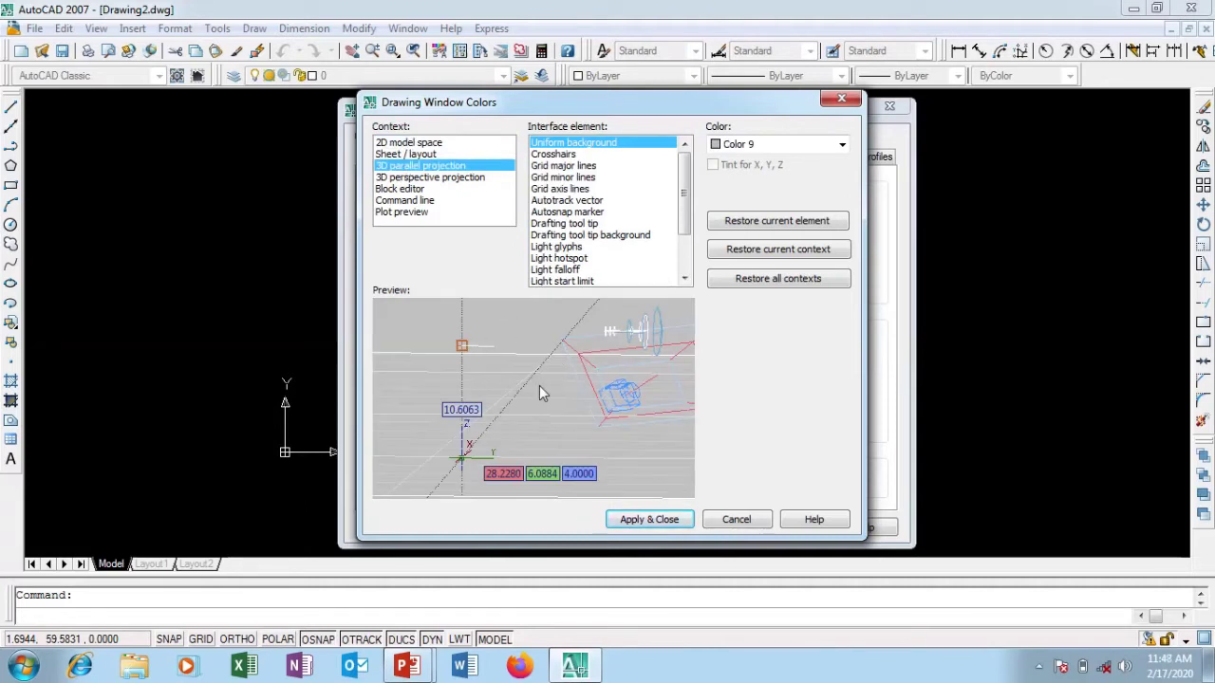
# Step: Set the uniform background of the 2D model space to Yellow and apply it
pyautogui.click(402, 144)
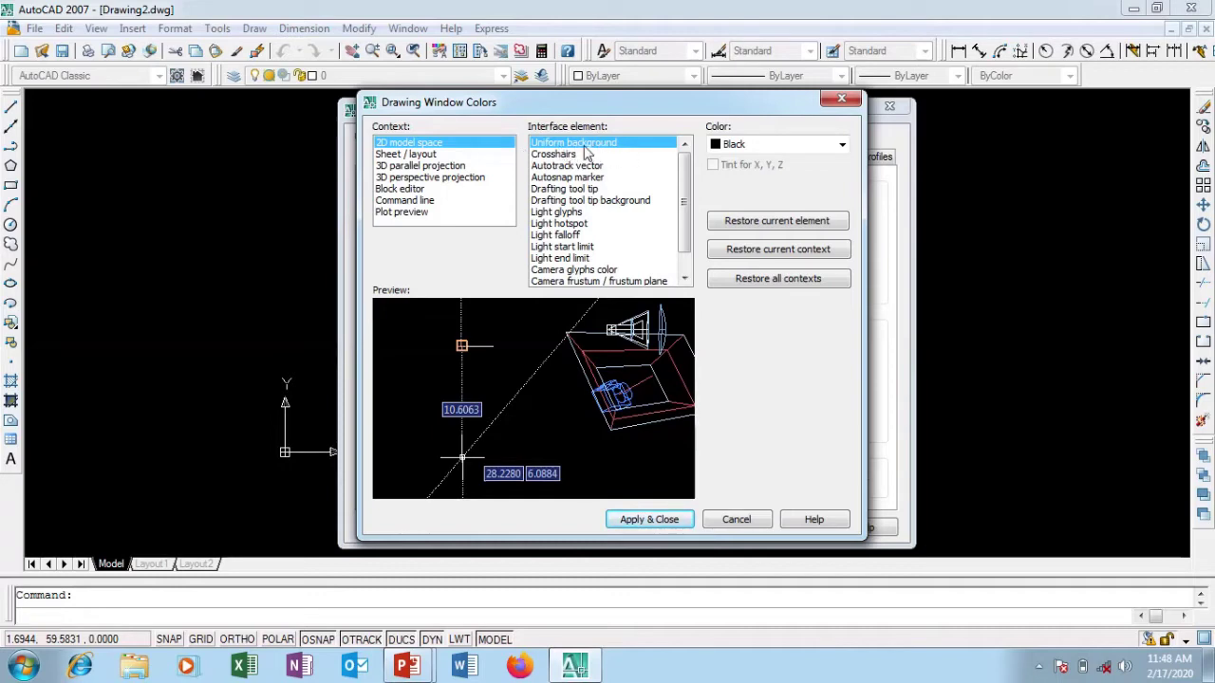
pyautogui.click(841, 147)
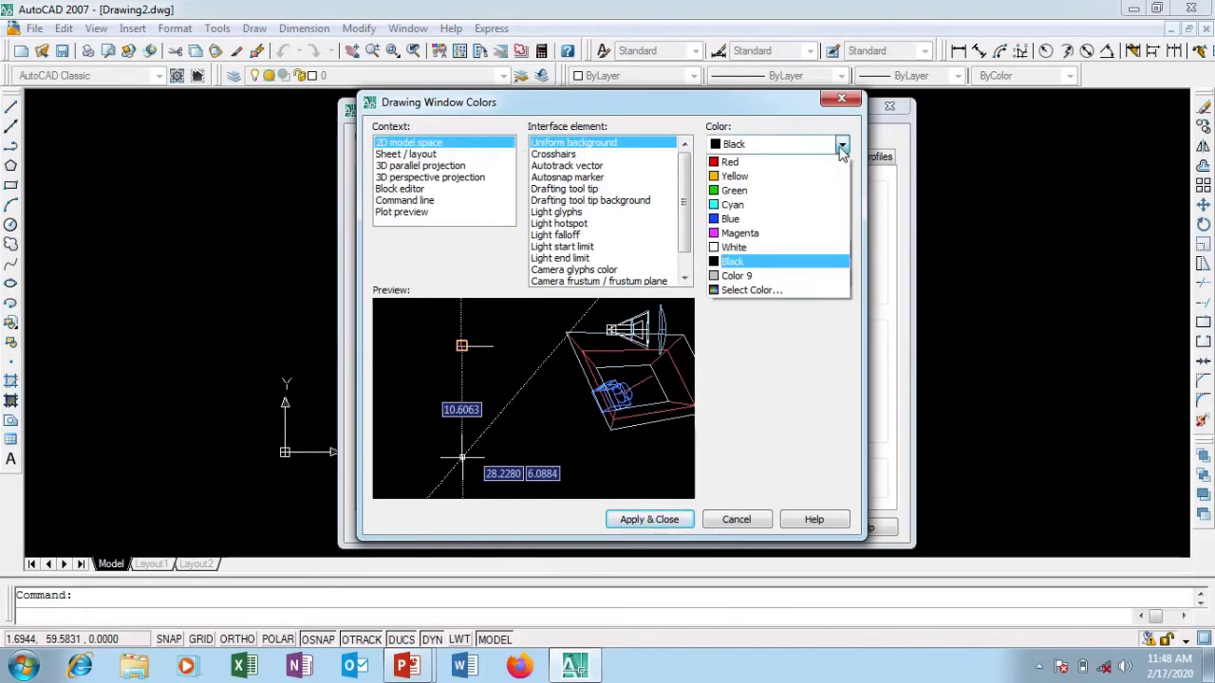
pyautogui.click(778, 176)
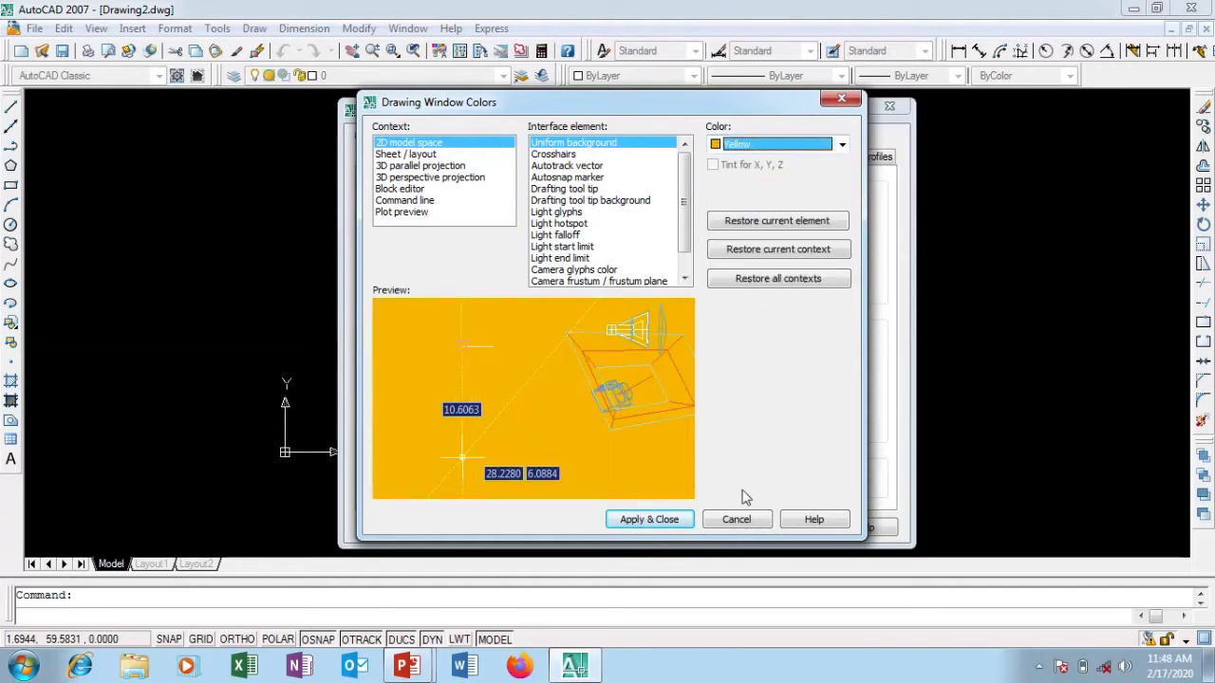
pyautogui.click(672, 522)
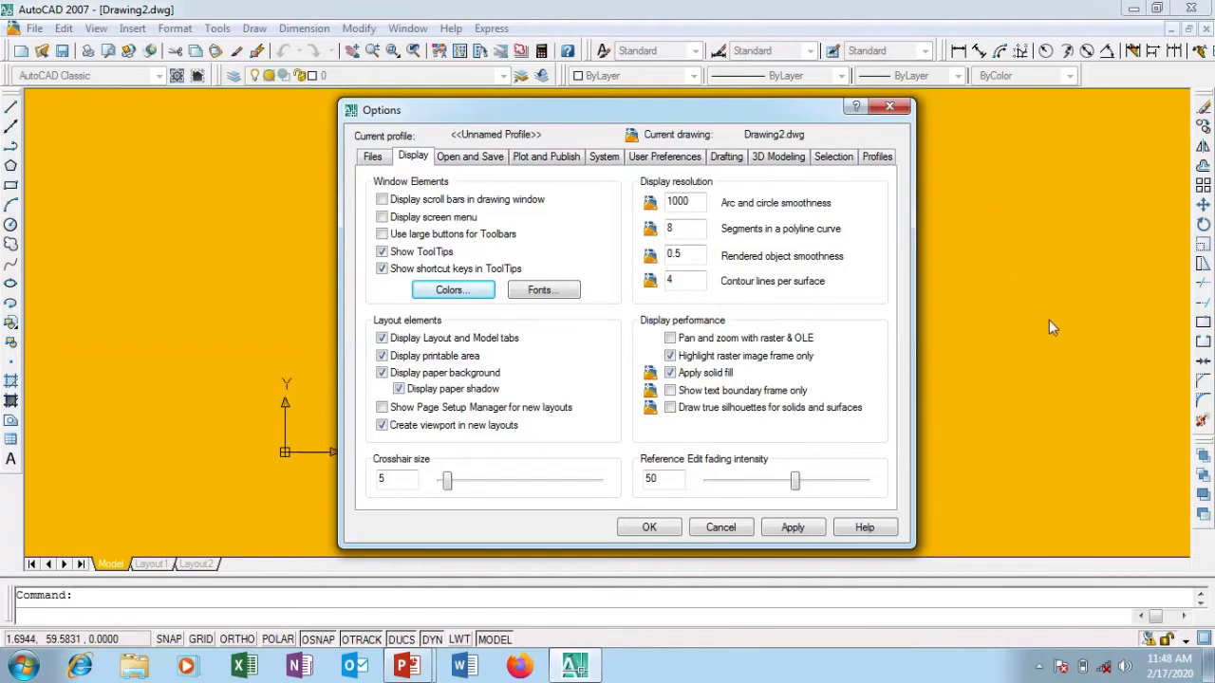
# Step: Change the 2D model space uniform background color to Blue and apply it
pyautogui.click(462, 294)
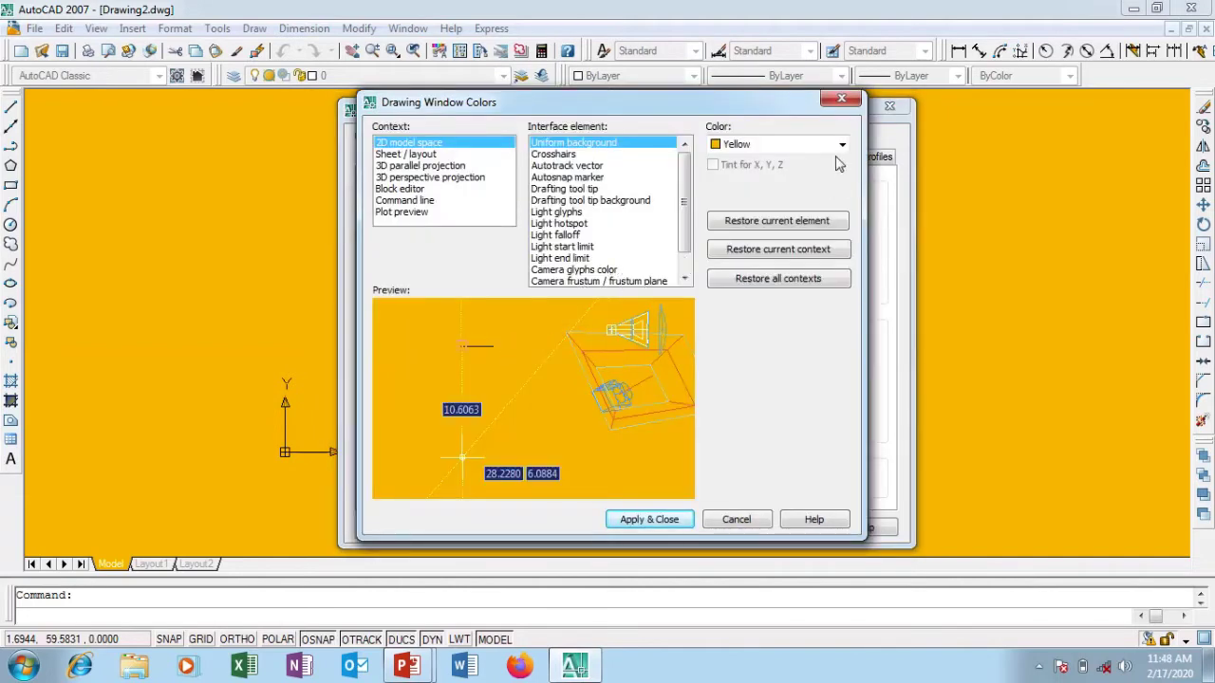
pyautogui.click(842, 147)
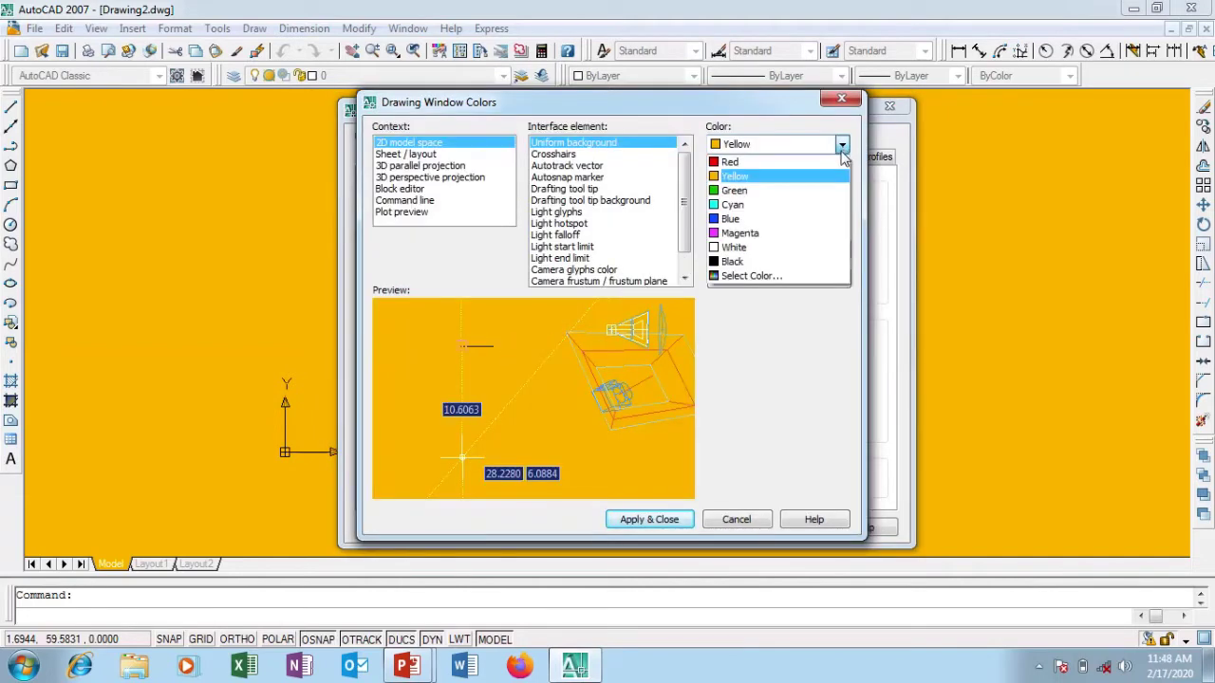
pyautogui.click(796, 220)
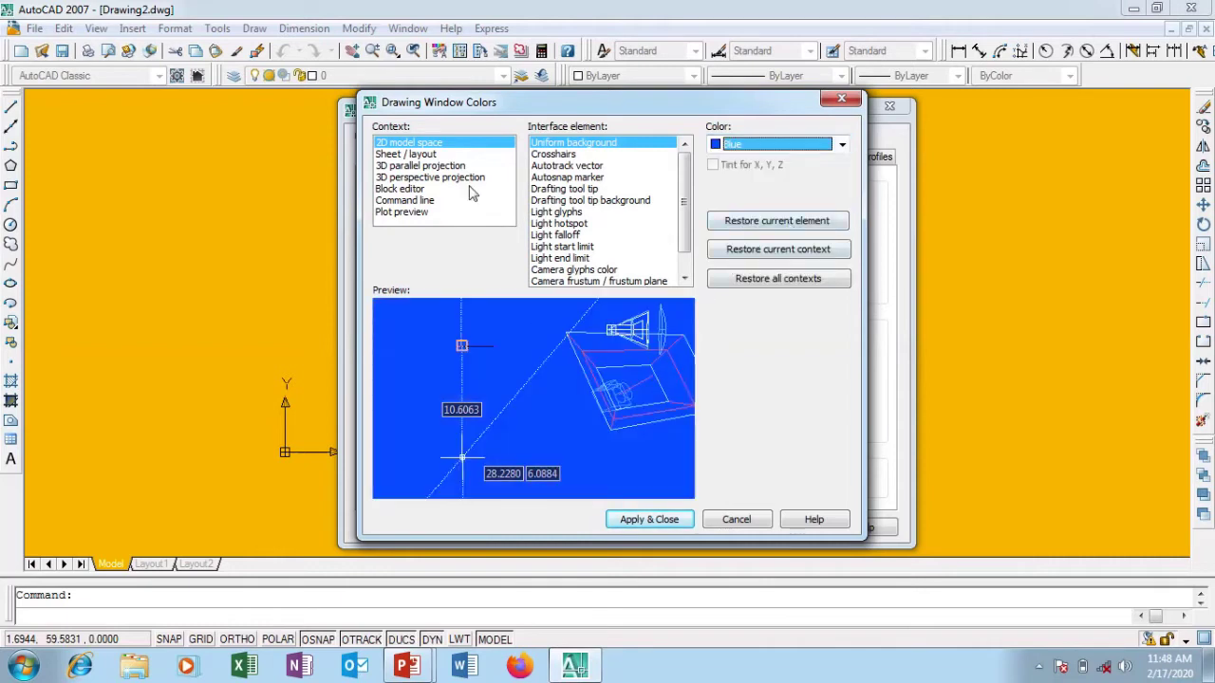
pyautogui.click(655, 522)
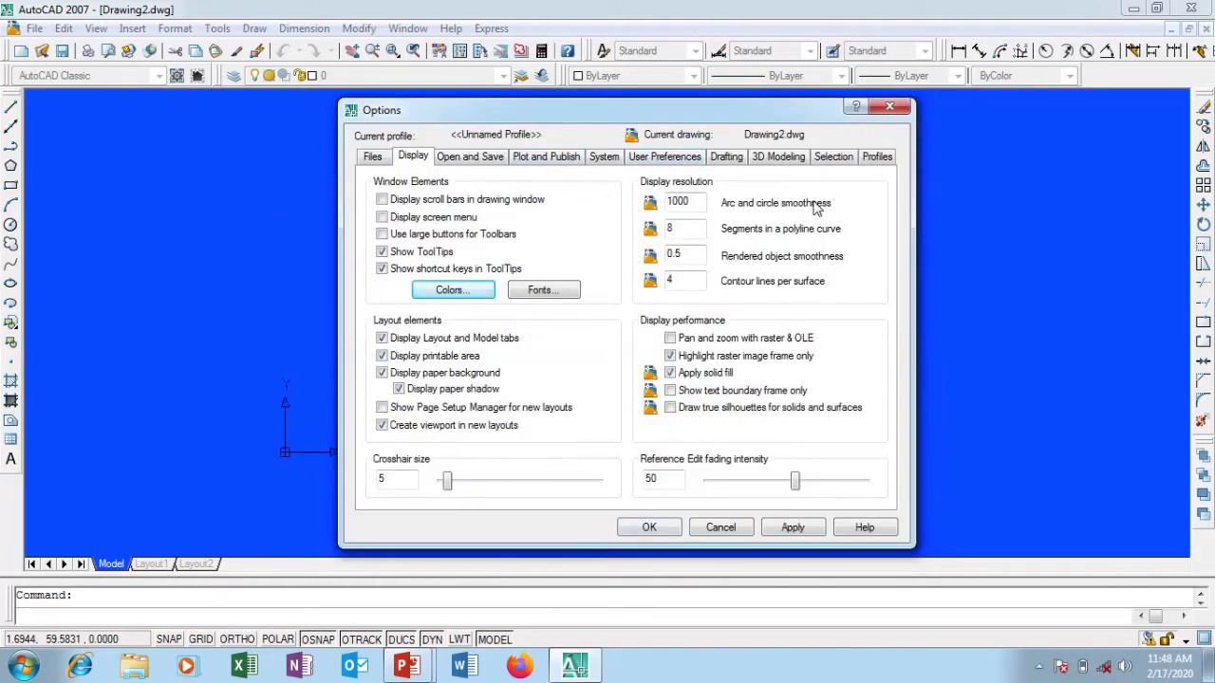
# Step: Set the 2D model space uniform background back to Black and apply it
pyautogui.click(453, 291)
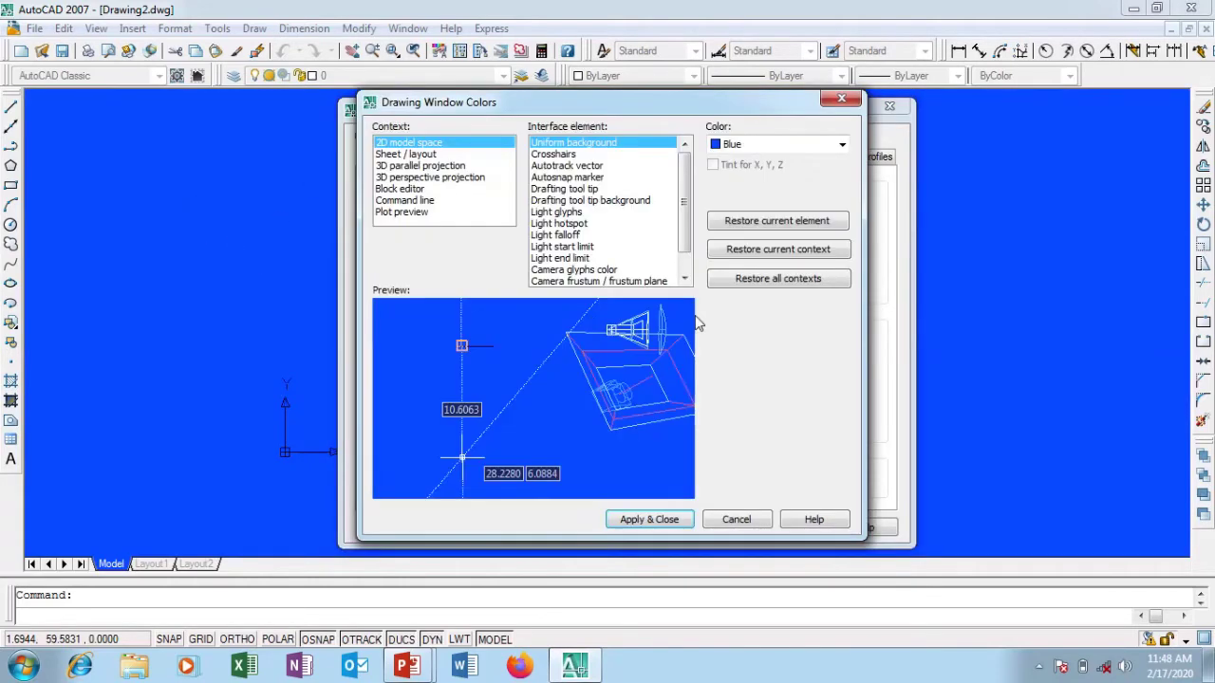
pyautogui.click(841, 146)
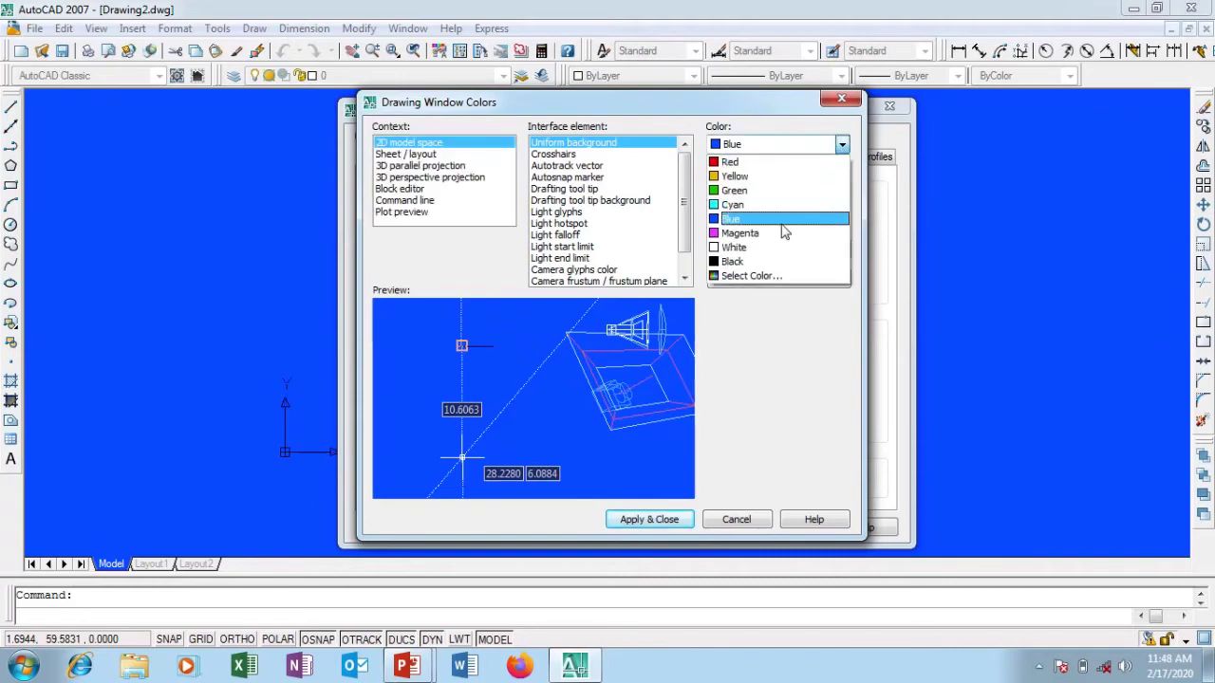
pyautogui.click(784, 262)
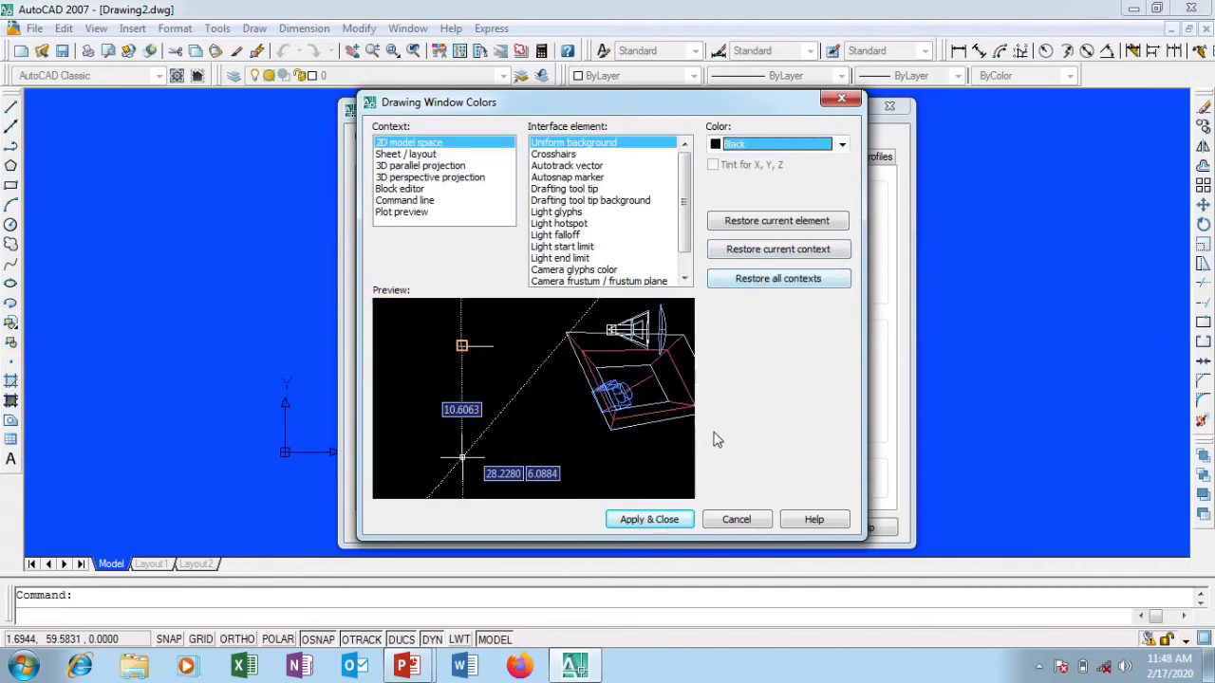
pyautogui.click(662, 522)
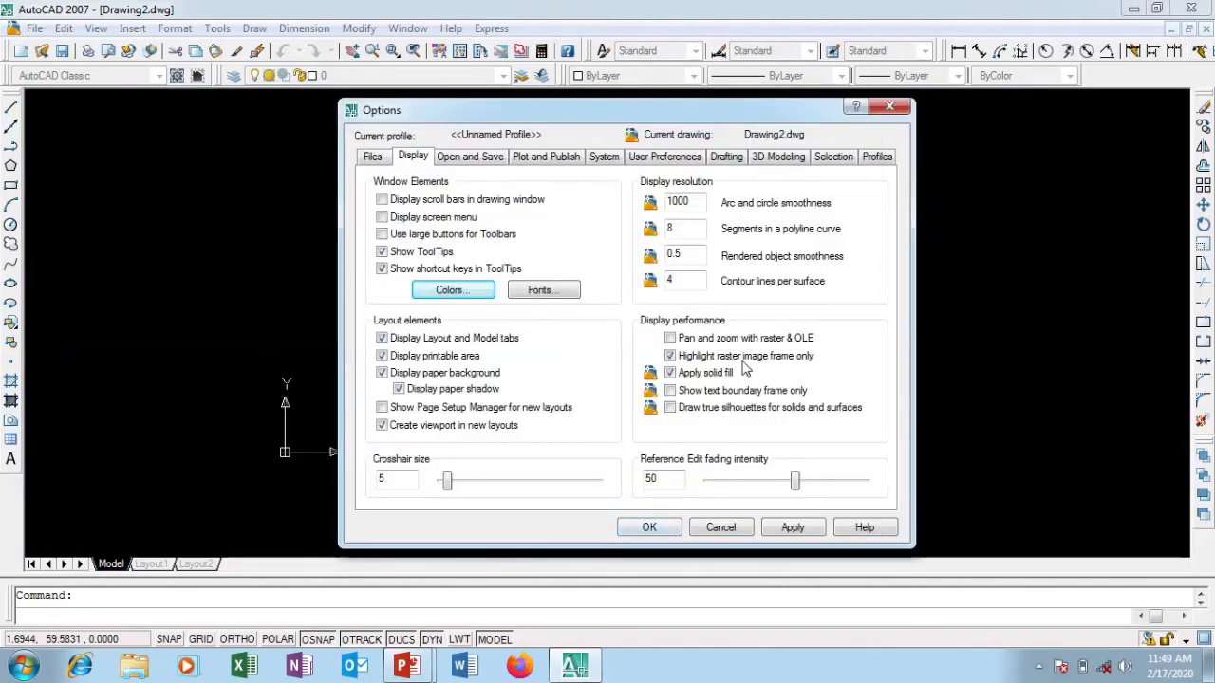
# Step: Open the command line window font settings and look through the available fonts
pyautogui.moveTo(723, 113); pyautogui.dragTo(765, 112)
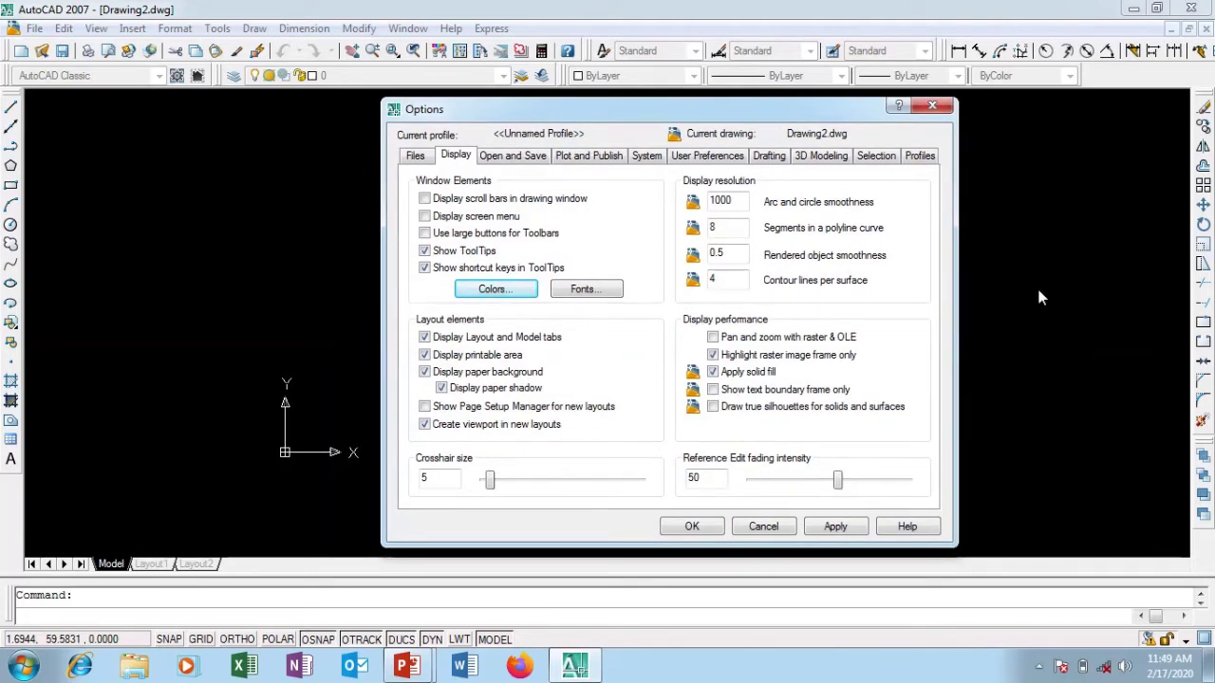
pyautogui.click(598, 289)
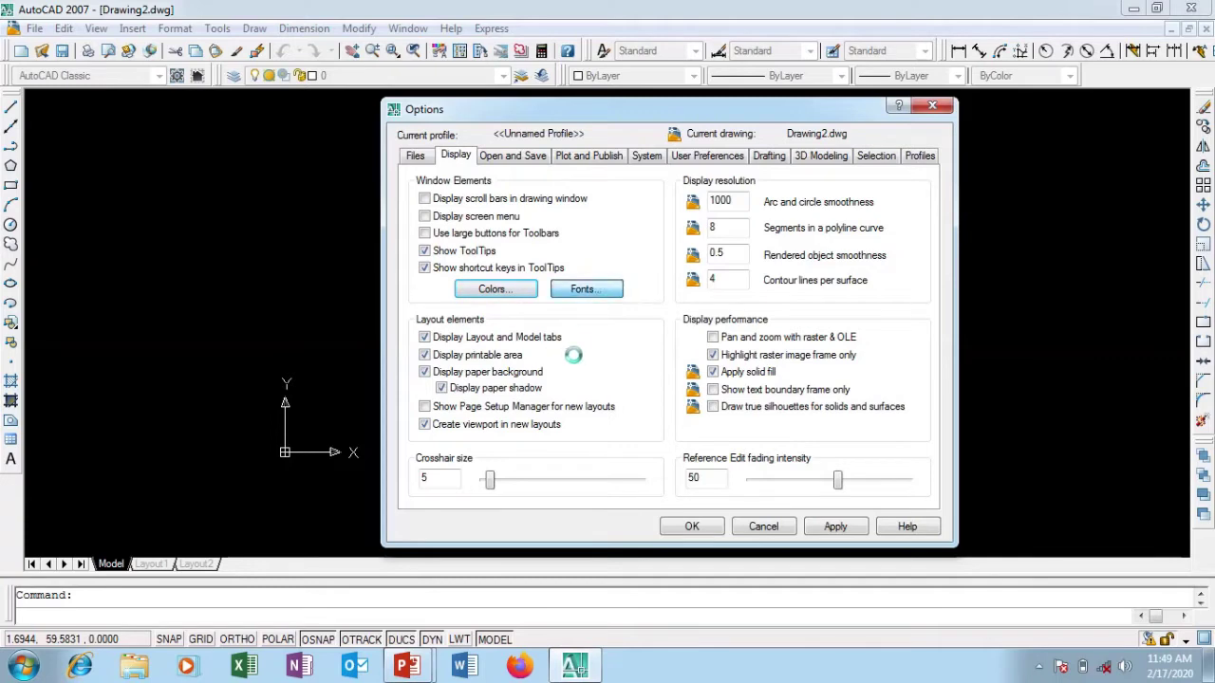
pyautogui.moveTo(642, 236); pyautogui.dragTo(712, 202)
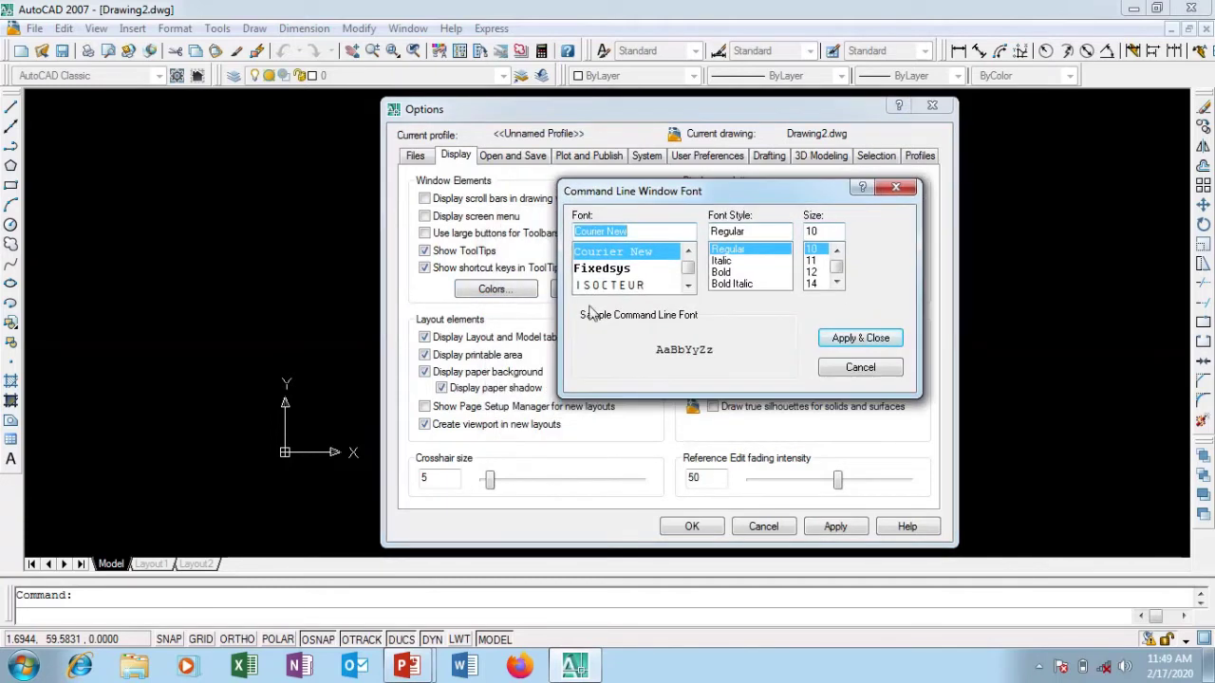
pyautogui.click(688, 287)
pyautogui.click(688, 287)
pyautogui.click(689, 286)
pyautogui.click(688, 287)
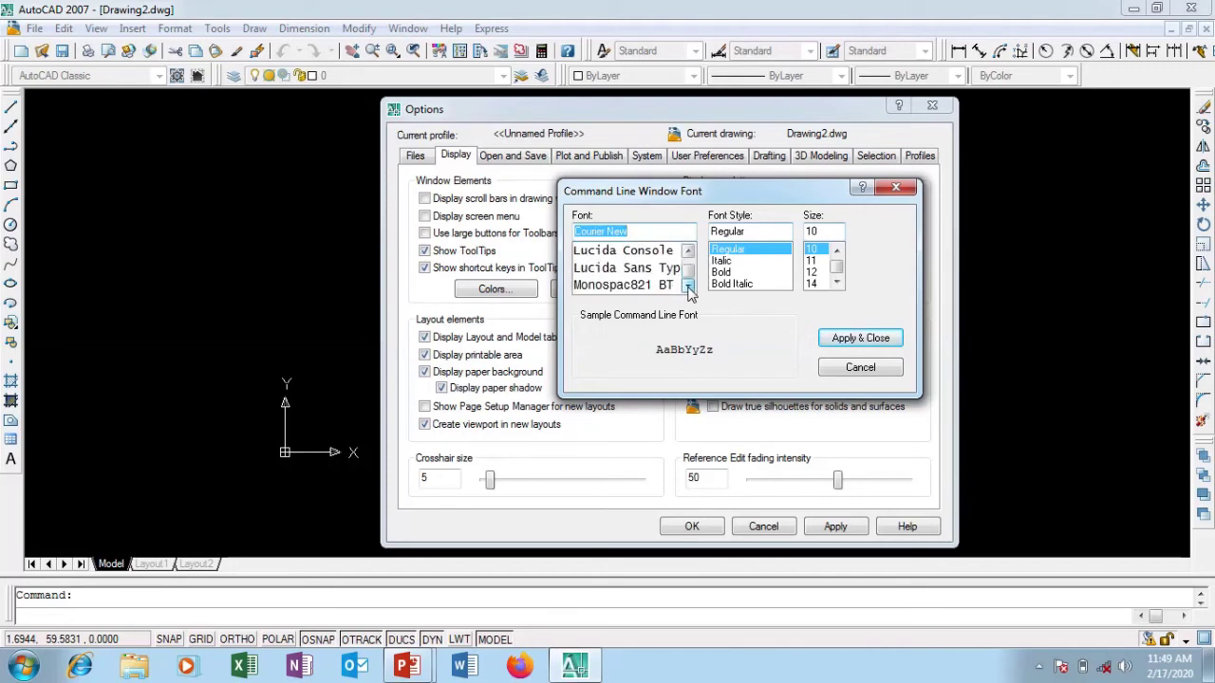
pyautogui.click(688, 250)
pyautogui.click(687, 250)
pyautogui.click(687, 251)
pyautogui.click(688, 253)
pyautogui.click(689, 252)
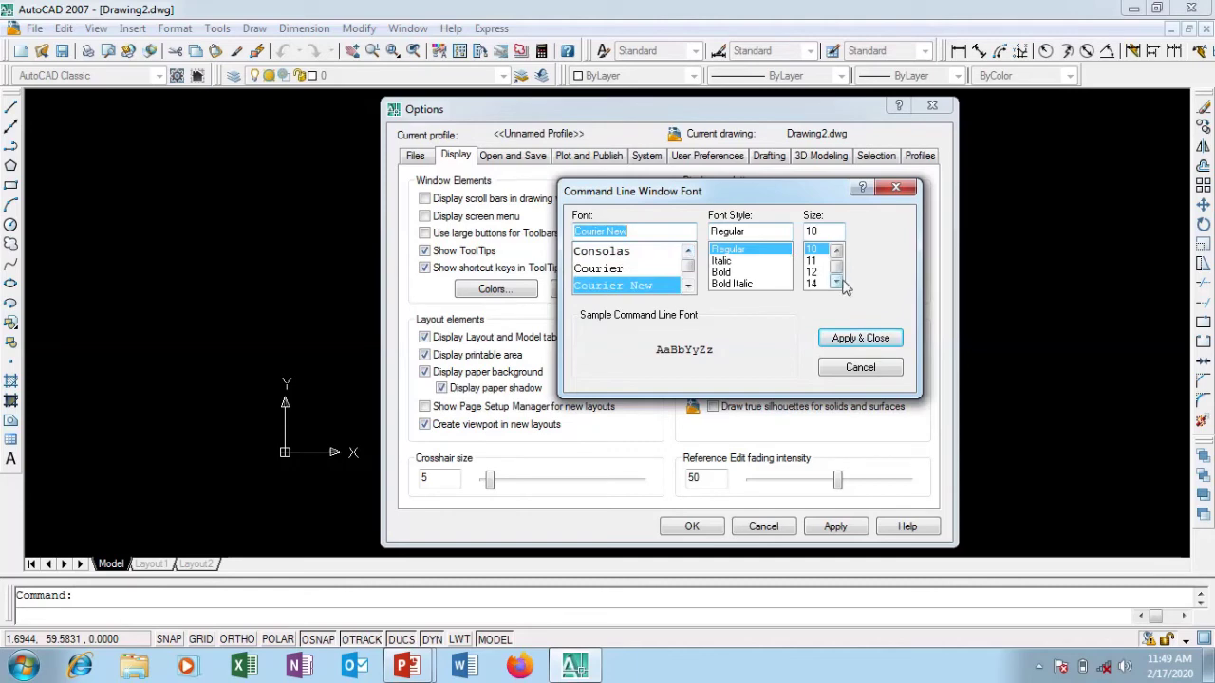
# Step: Look through the available command line font sizes, then apply and close the font settings
pyautogui.click(837, 251)
pyautogui.click(836, 251)
pyautogui.click(836, 281)
pyautogui.click(836, 282)
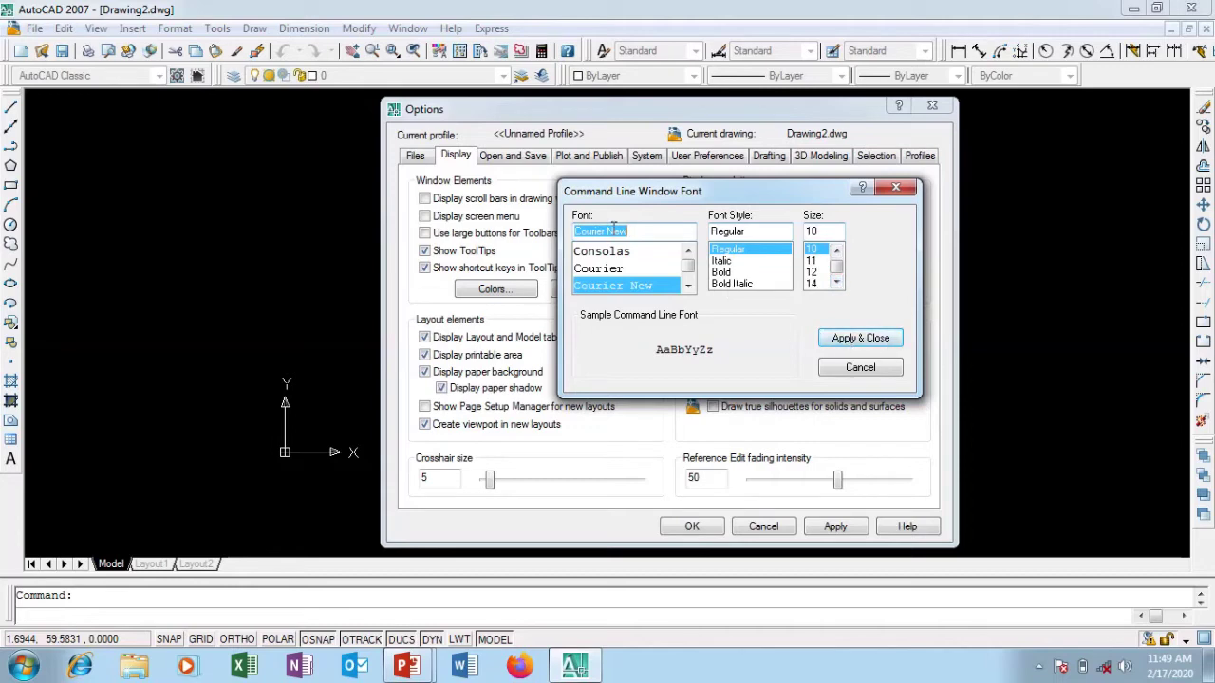
pyautogui.click(869, 342)
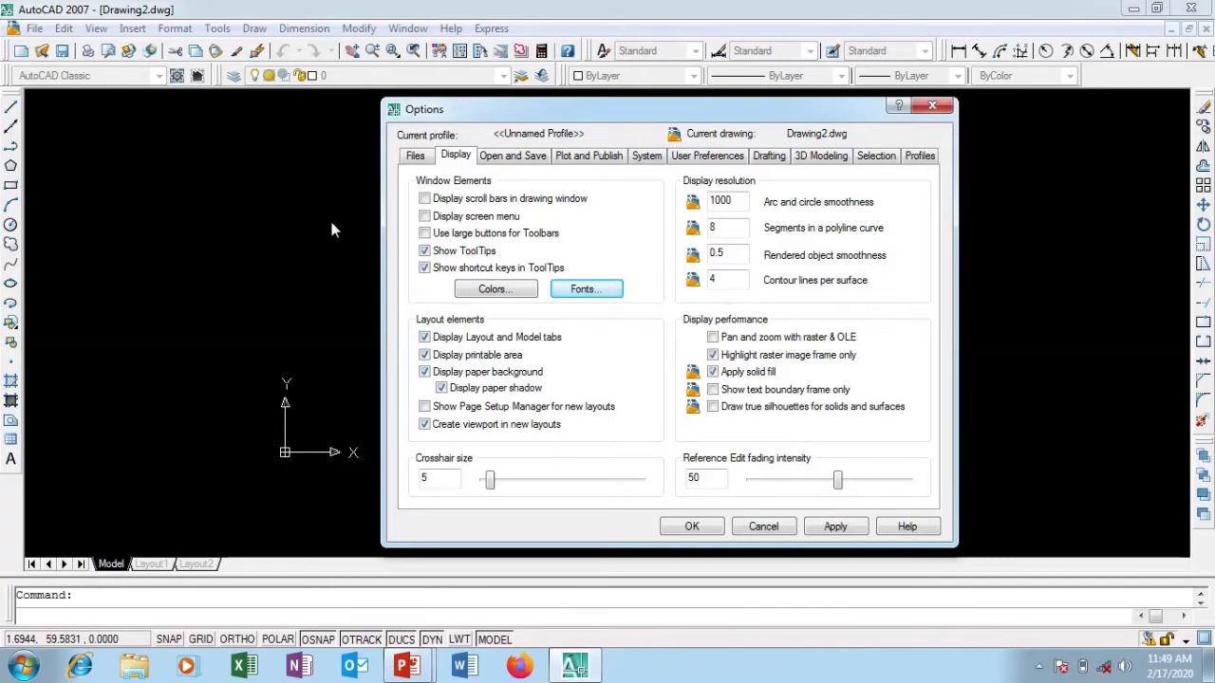
# Step: Increase the crosshair size to 50, apply the change and close the options
pyautogui.moveTo(567, 114)
pyautogui.mouseDown()
pyautogui.moveTo(587, 201)
pyautogui.moveTo(636, 139)
pyautogui.moveTo(549, 117)
pyautogui.moveTo(582, 125)
pyautogui.mouseUp()
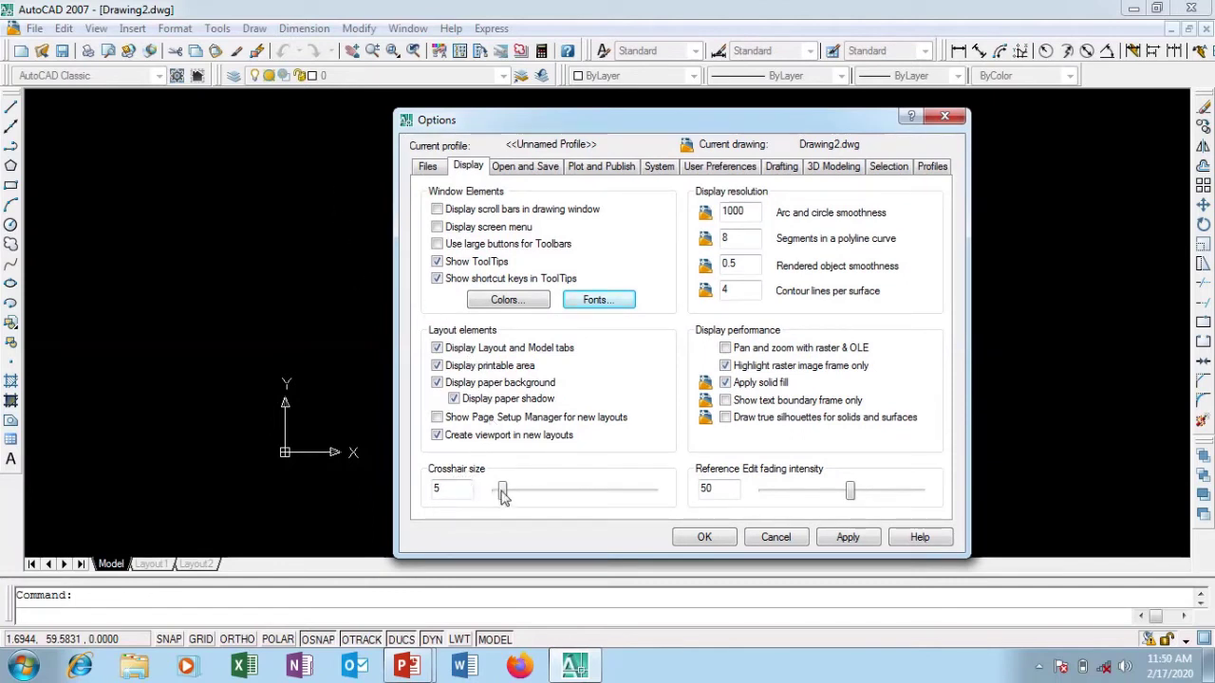
pyautogui.moveTo(503, 497); pyautogui.dragTo(576, 491)
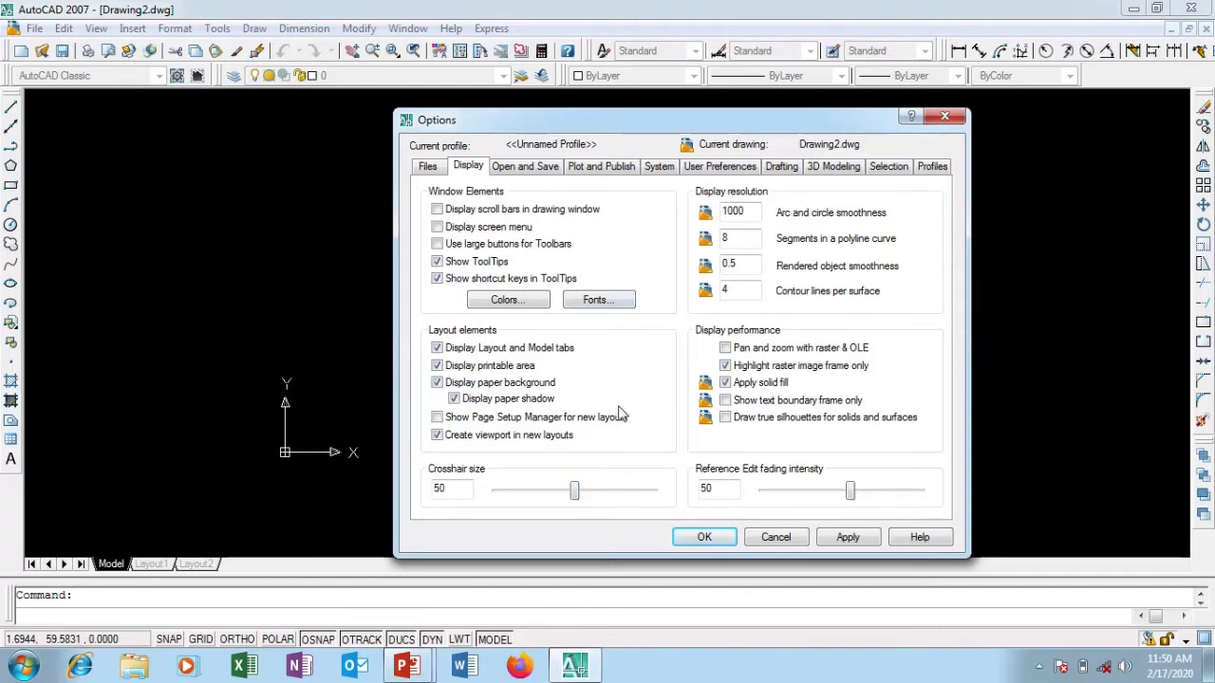
pyautogui.click(848, 537)
pyautogui.click(718, 539)
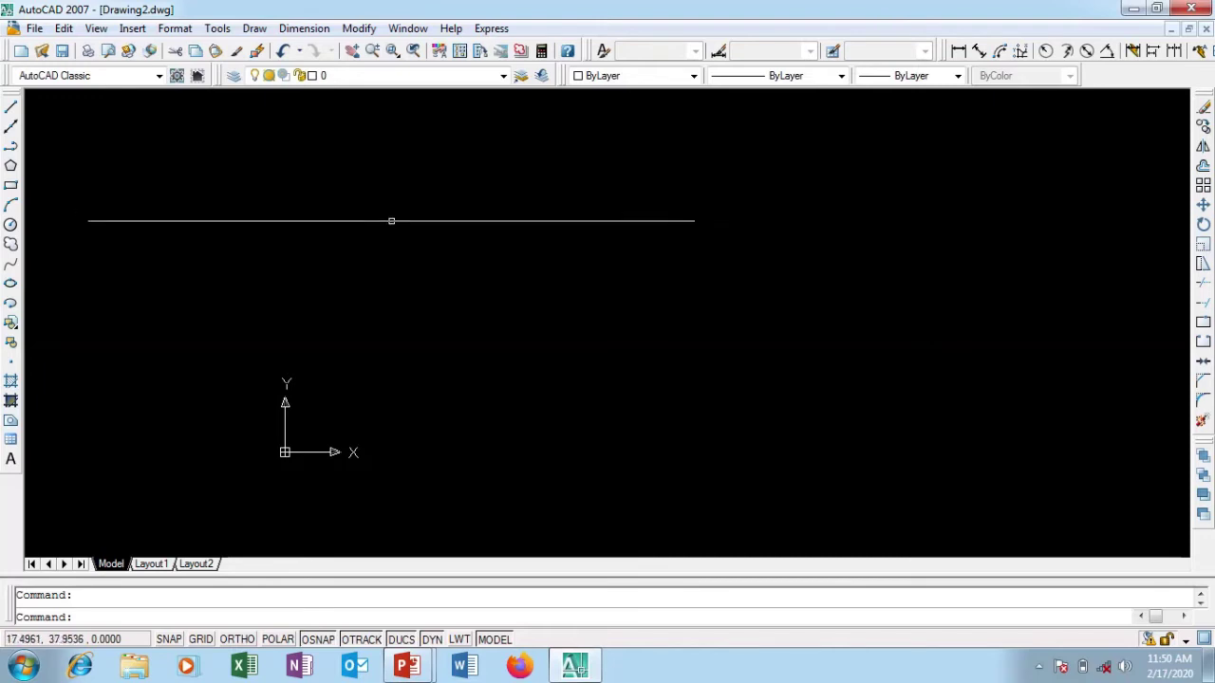
# Step: Reopen the options and set the crosshair size to 5
pyautogui.click(217, 28)
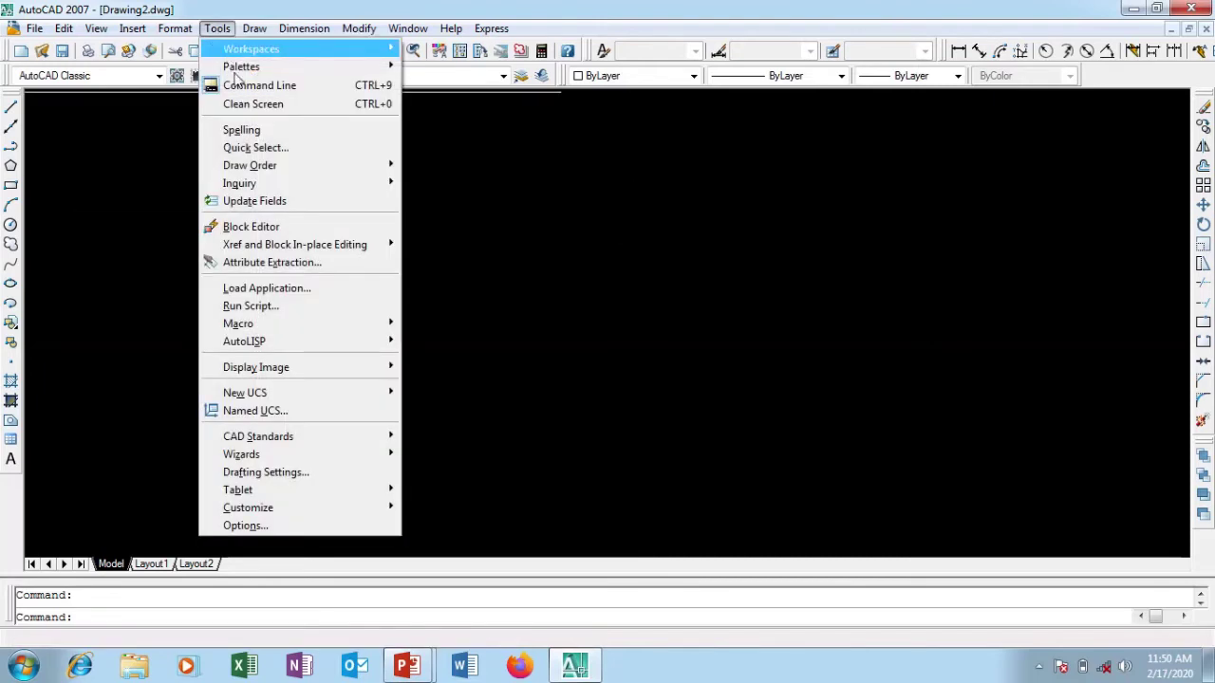
pyautogui.click(270, 529)
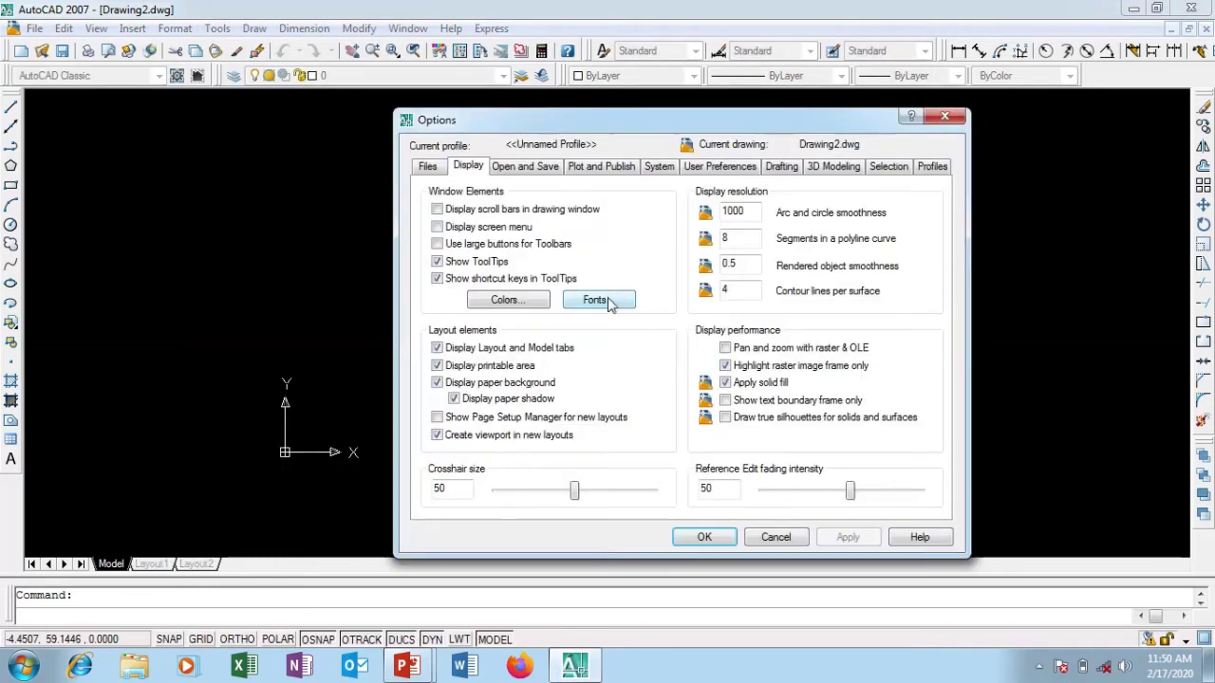
pyautogui.moveTo(574, 497); pyautogui.dragTo(502, 497)
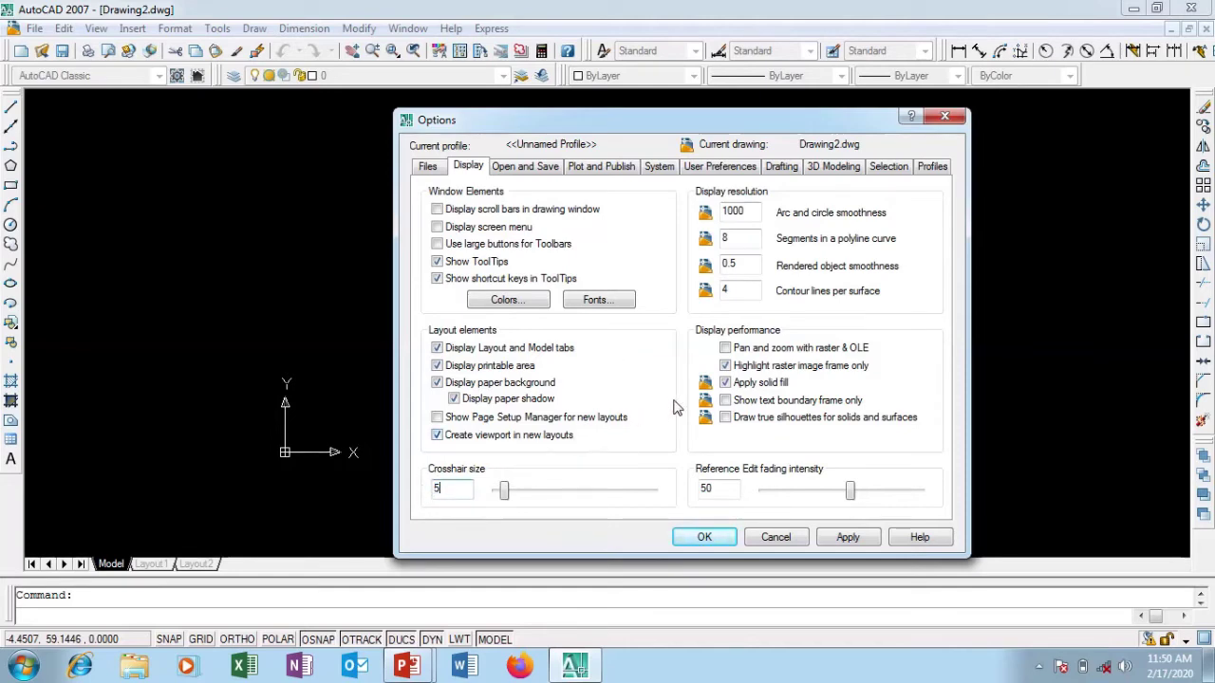
# Step: Look through the file formats available for saving drawings in the open and save settings
pyautogui.click(533, 171)
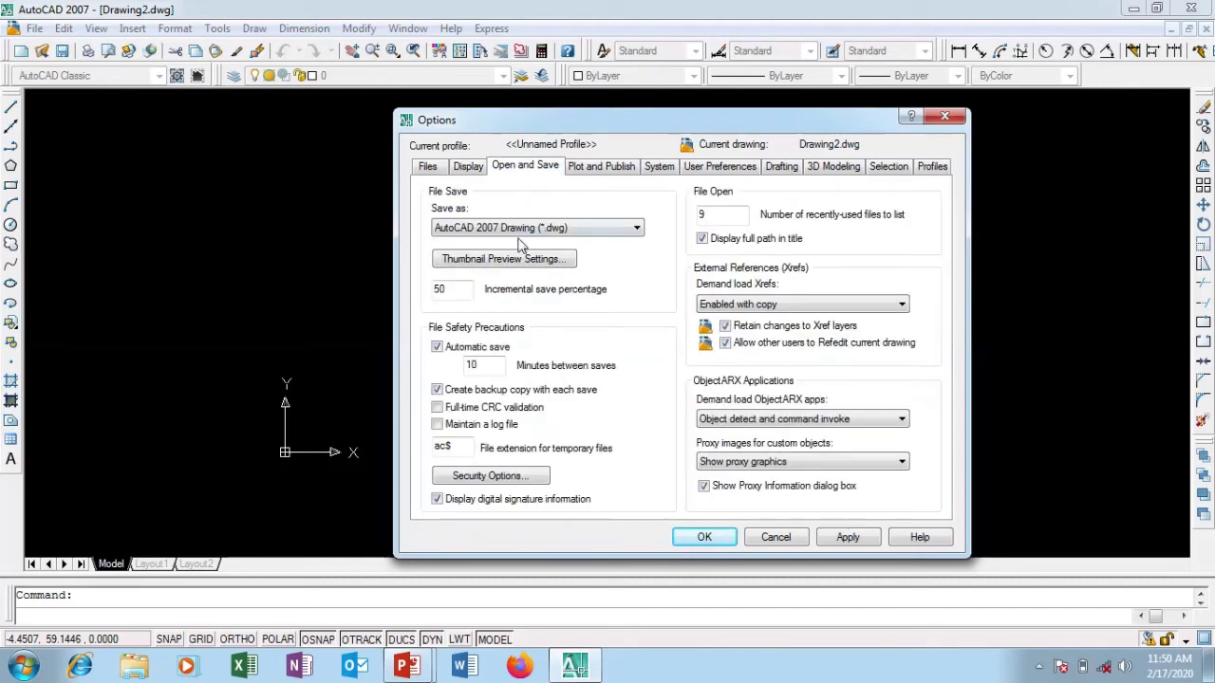
pyautogui.moveTo(498, 130); pyautogui.dragTo(507, 116)
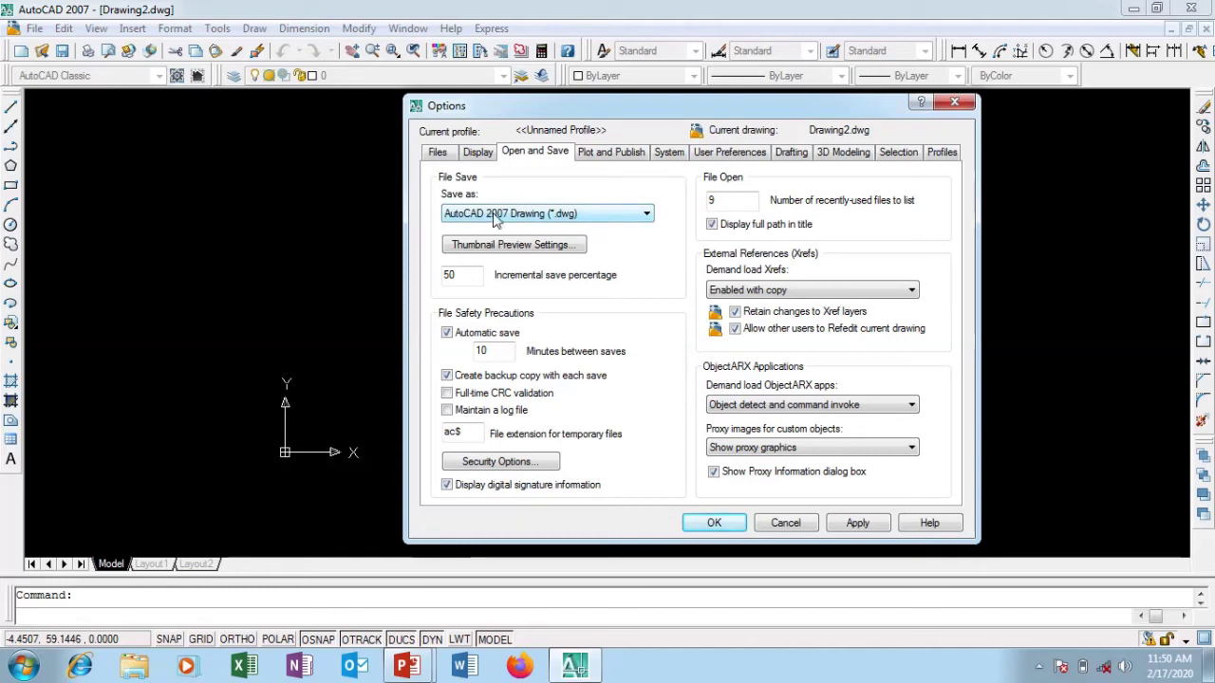
pyautogui.click(629, 217)
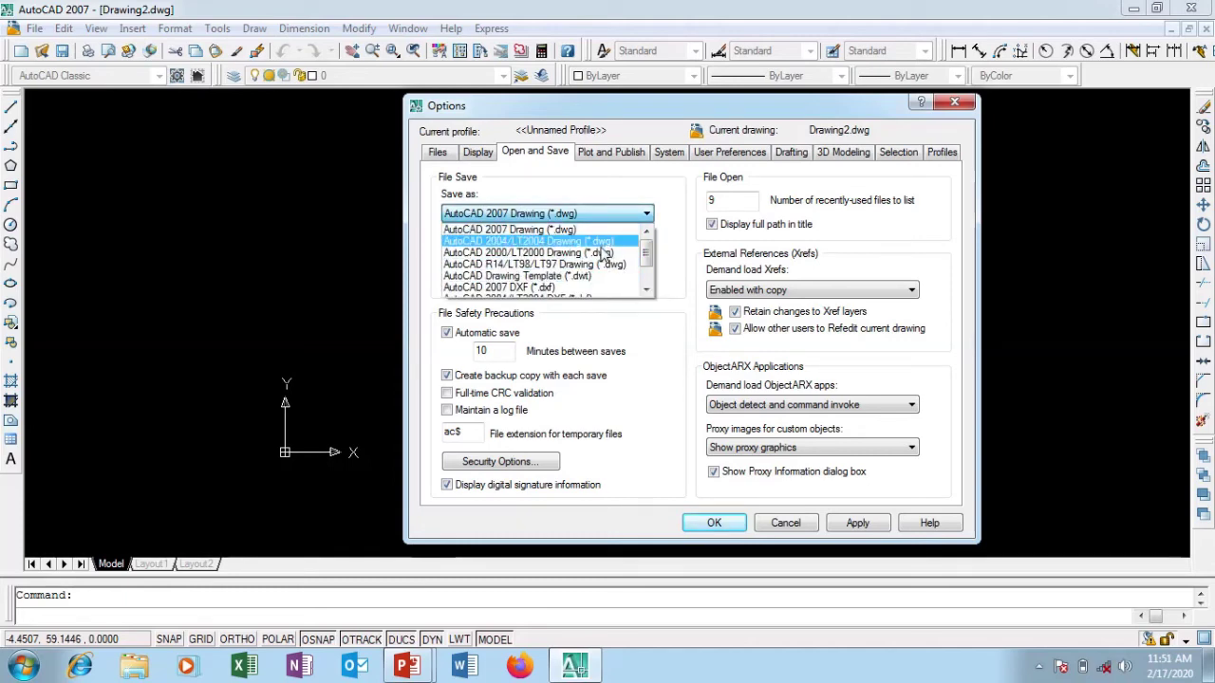
pyautogui.click(646, 290)
pyautogui.click(645, 290)
pyautogui.click(646, 291)
pyautogui.click(646, 233)
pyautogui.click(646, 233)
pyautogui.click(646, 234)
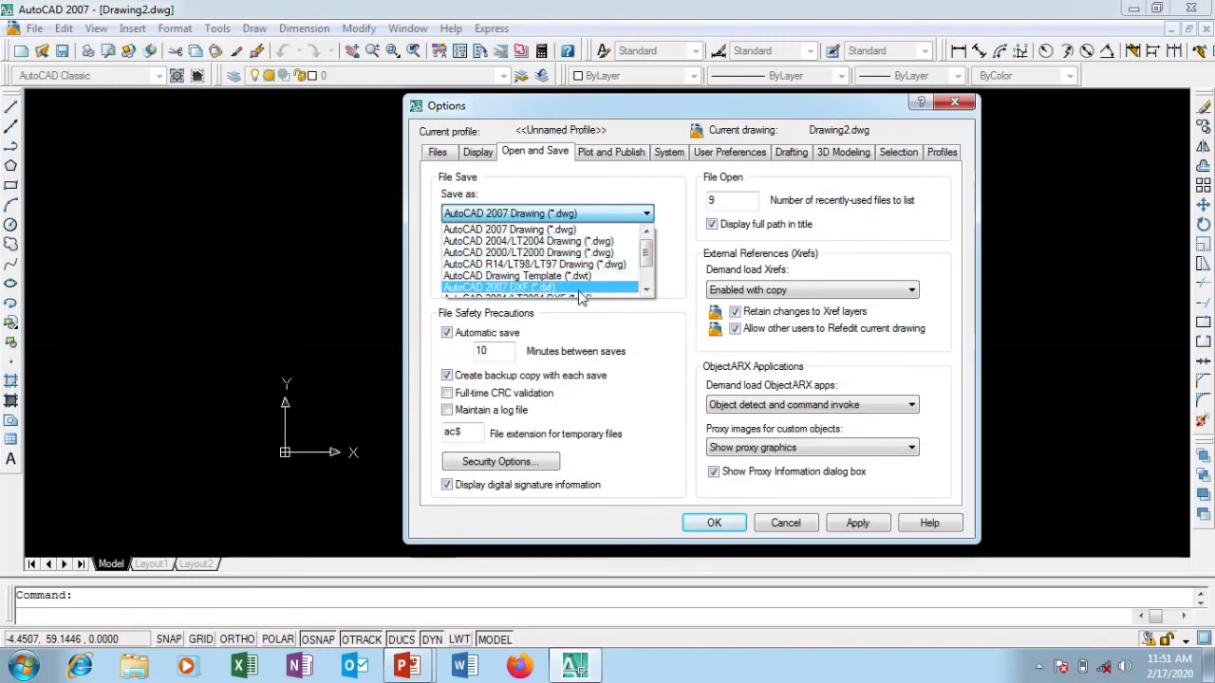
pyautogui.click(647, 289)
pyautogui.click(646, 290)
pyautogui.click(646, 290)
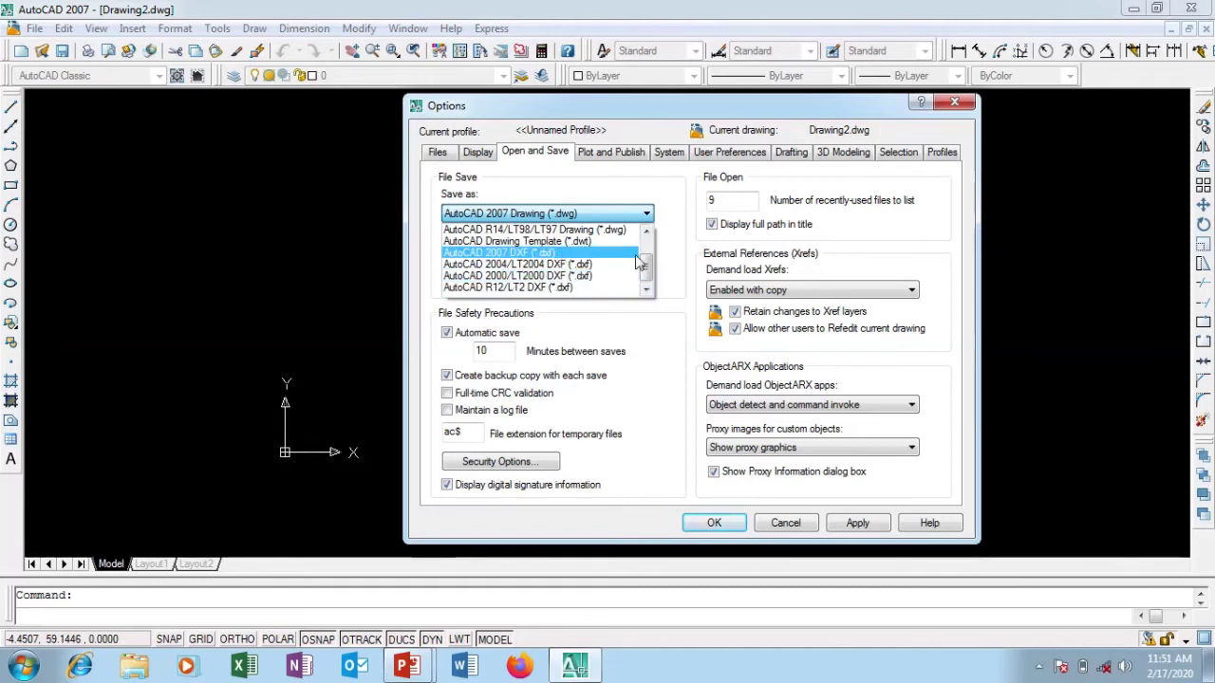
pyautogui.click(569, 216)
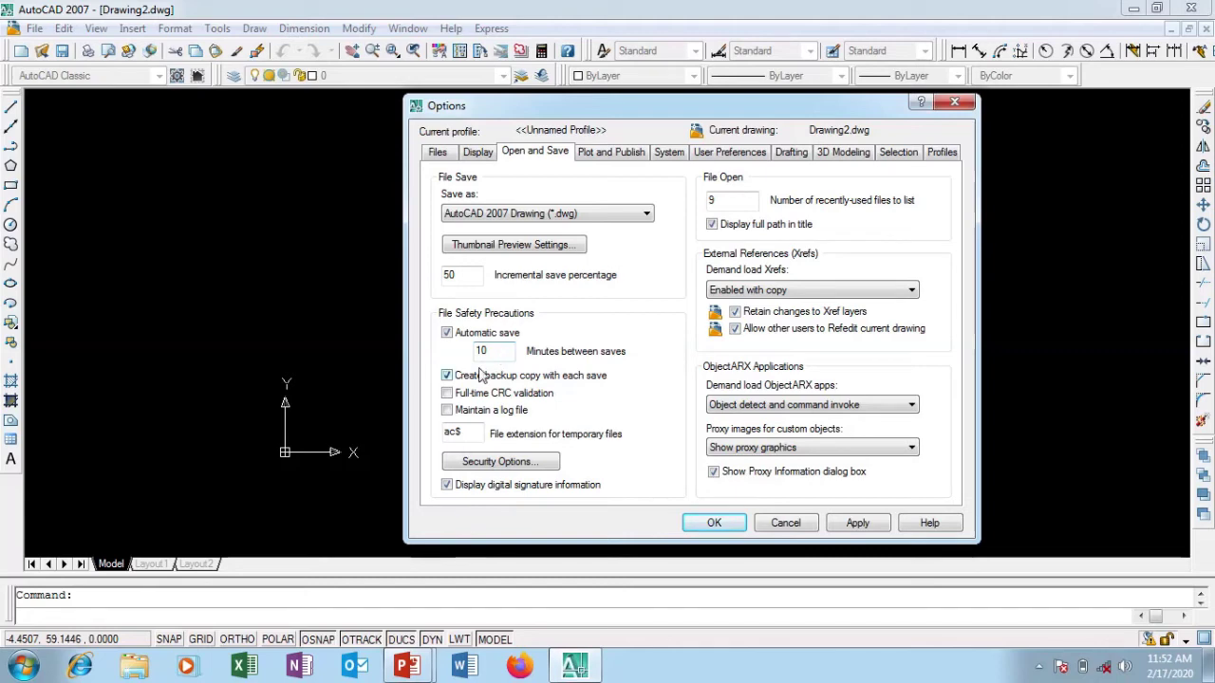
# Step: Set the automatic save interval to 1 minute between saves
pyautogui.doubleClick(486, 350)
pyautogui.write('2')
pyautogui.moveTo(489, 353); pyautogui.dragTo(434, 362)
pyautogui.write('1')
# Step: Set PrimoPDF as the default output device for plotting new drawings
pyautogui.click(612, 154)
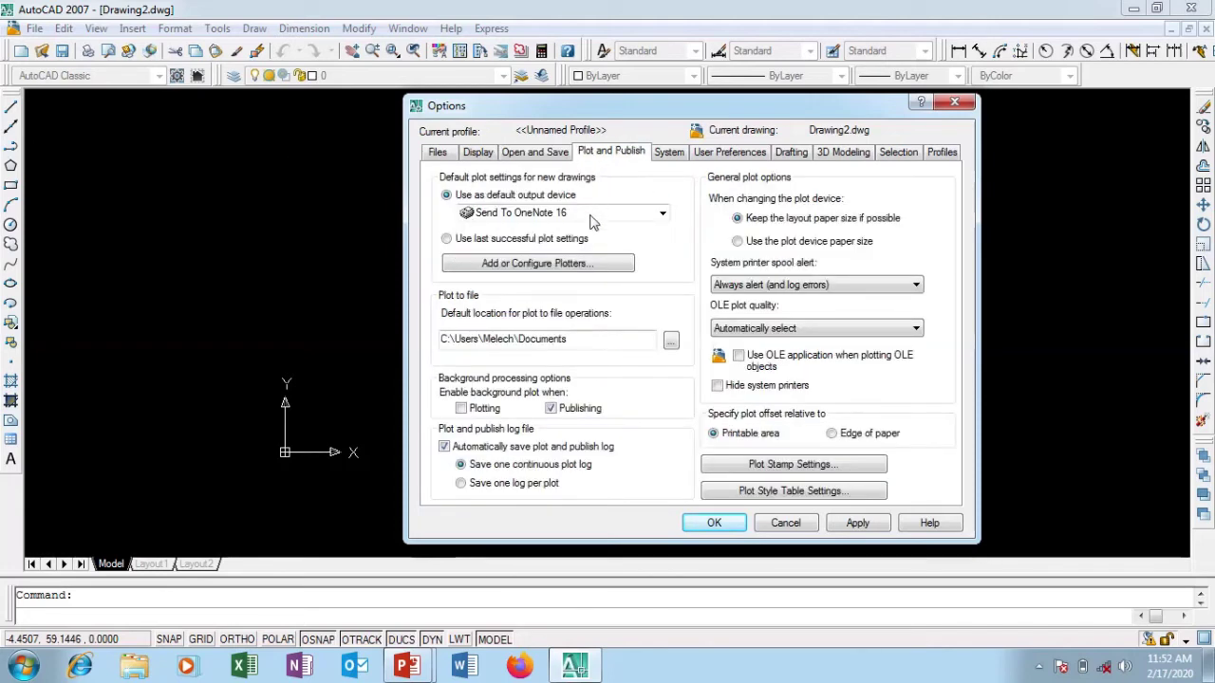
pyautogui.click(663, 216)
pyautogui.click(664, 214)
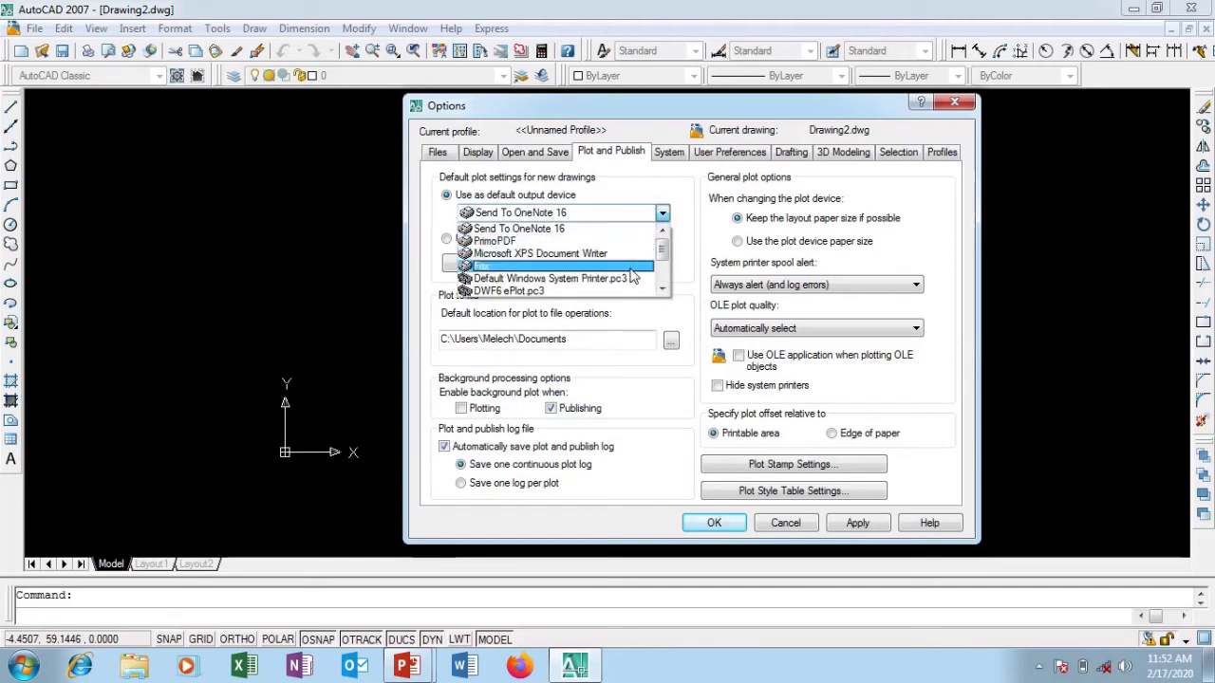
pyautogui.click(612, 243)
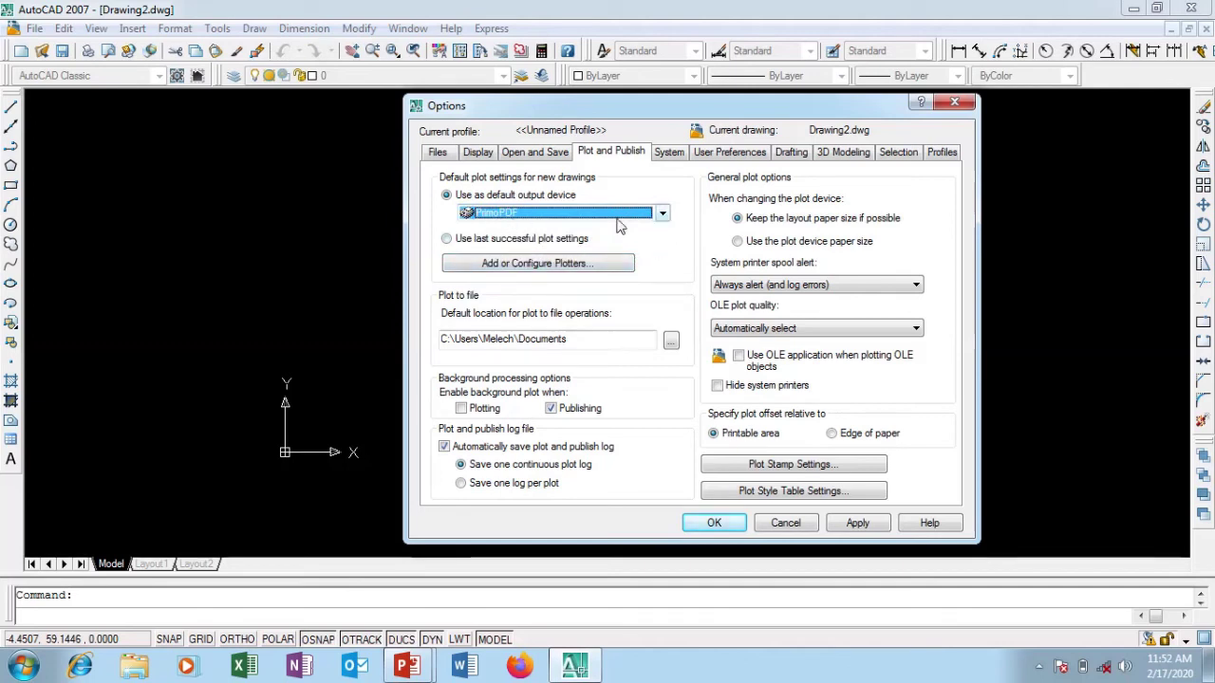
pyautogui.click(663, 214)
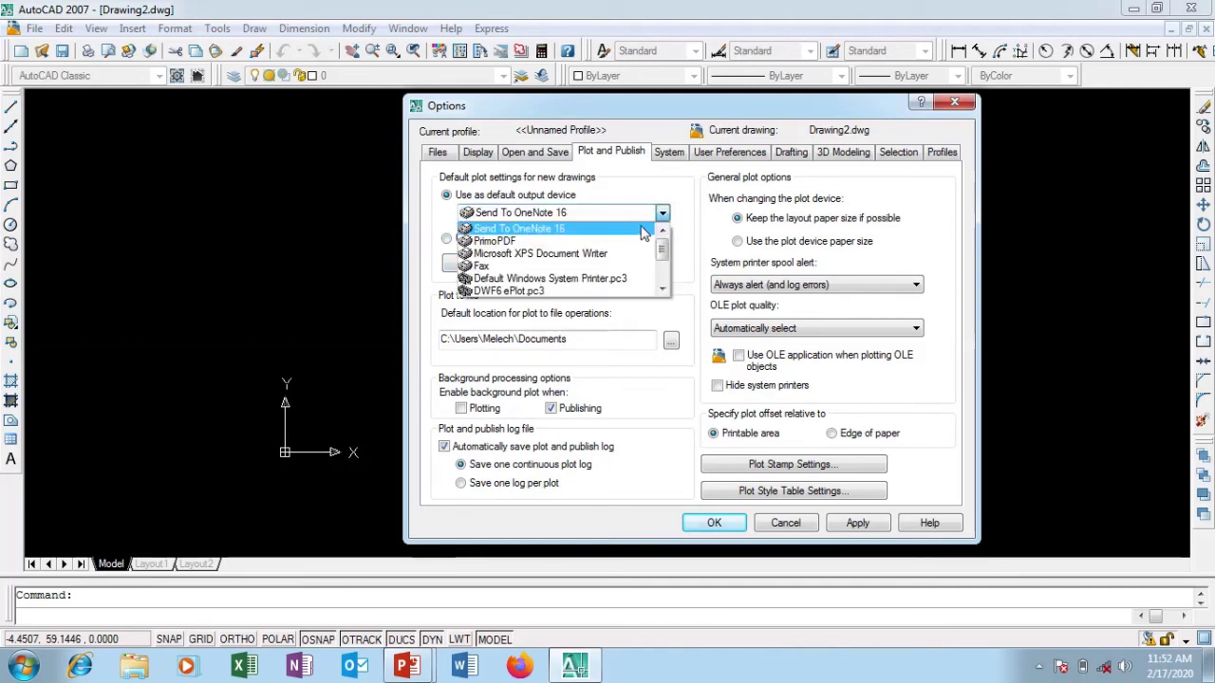
pyautogui.click(624, 213)
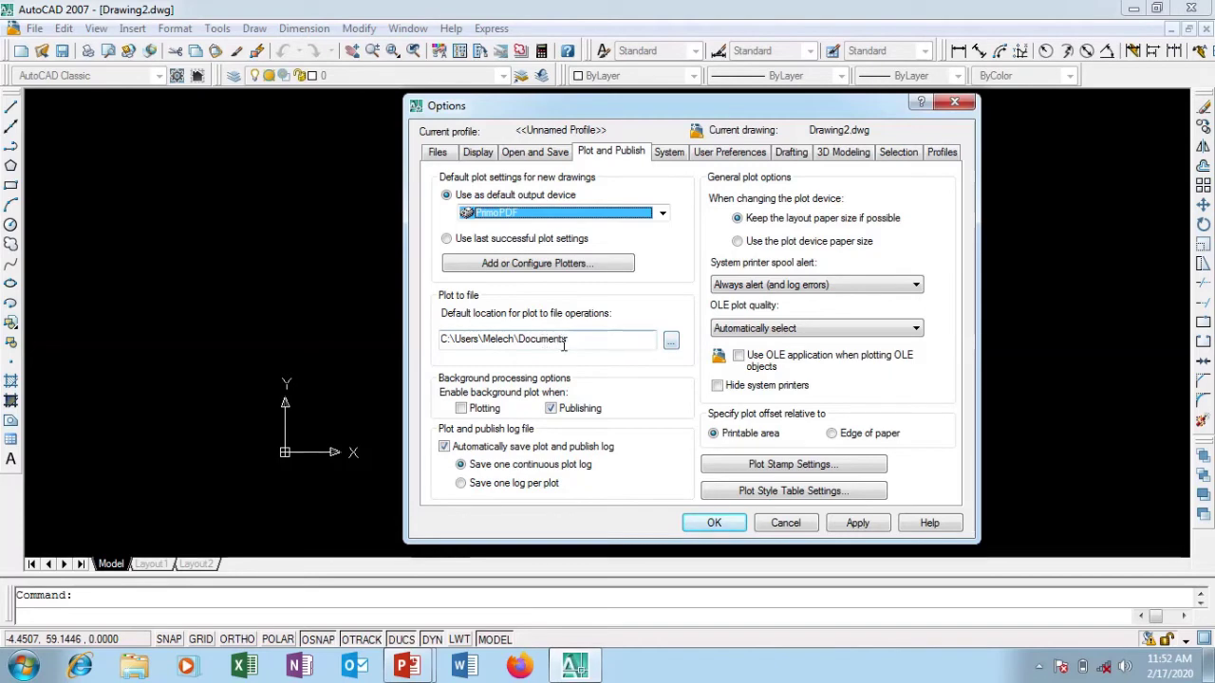
# Step: Browse for the default plot-to-file location and create a folder named AUTOCAD 2007 in My Documents
pyautogui.click(672, 342)
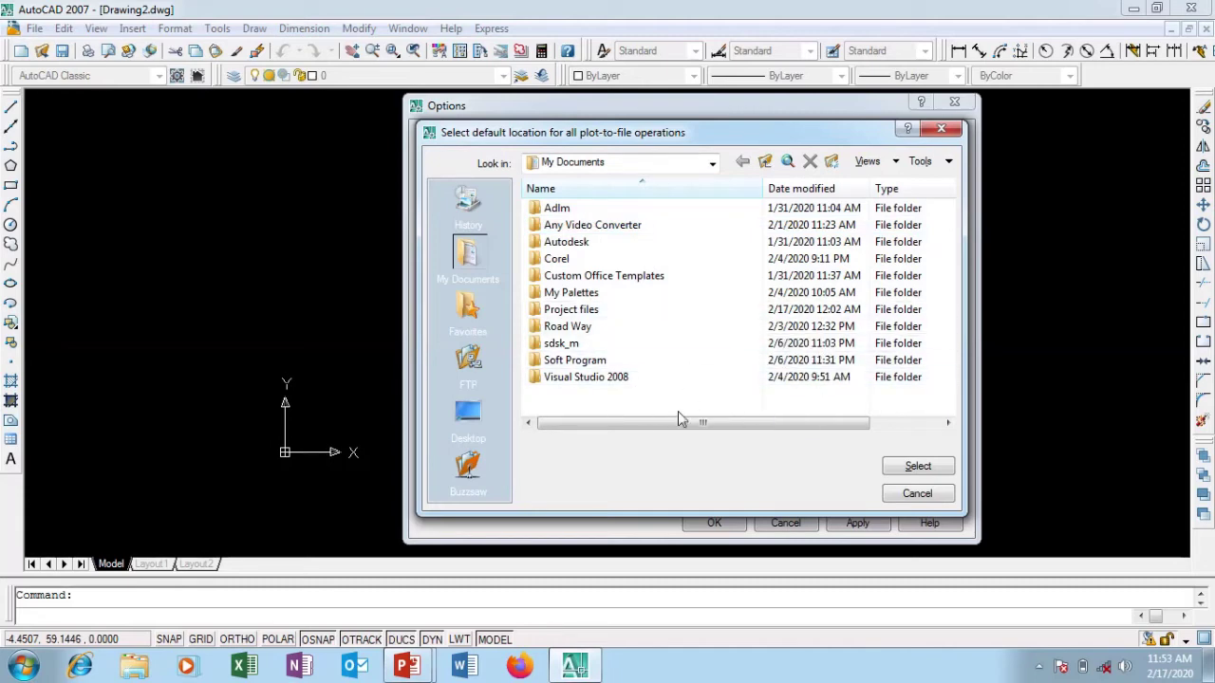
pyautogui.click(943, 131)
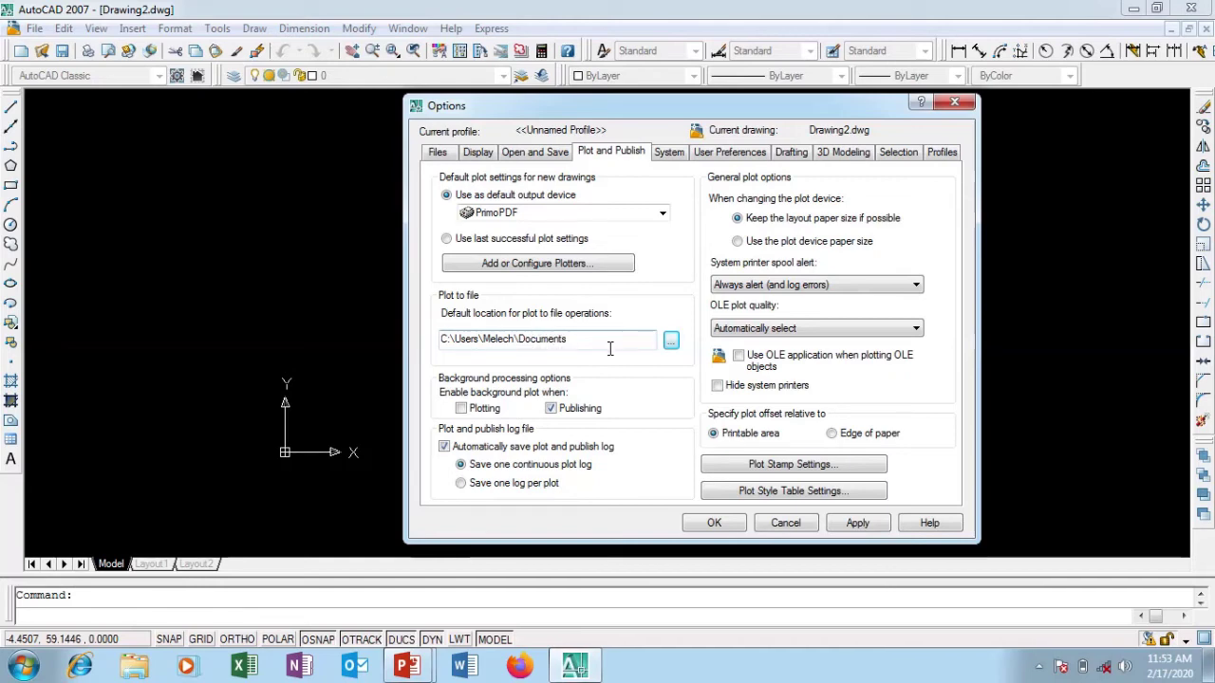
pyautogui.click(671, 341)
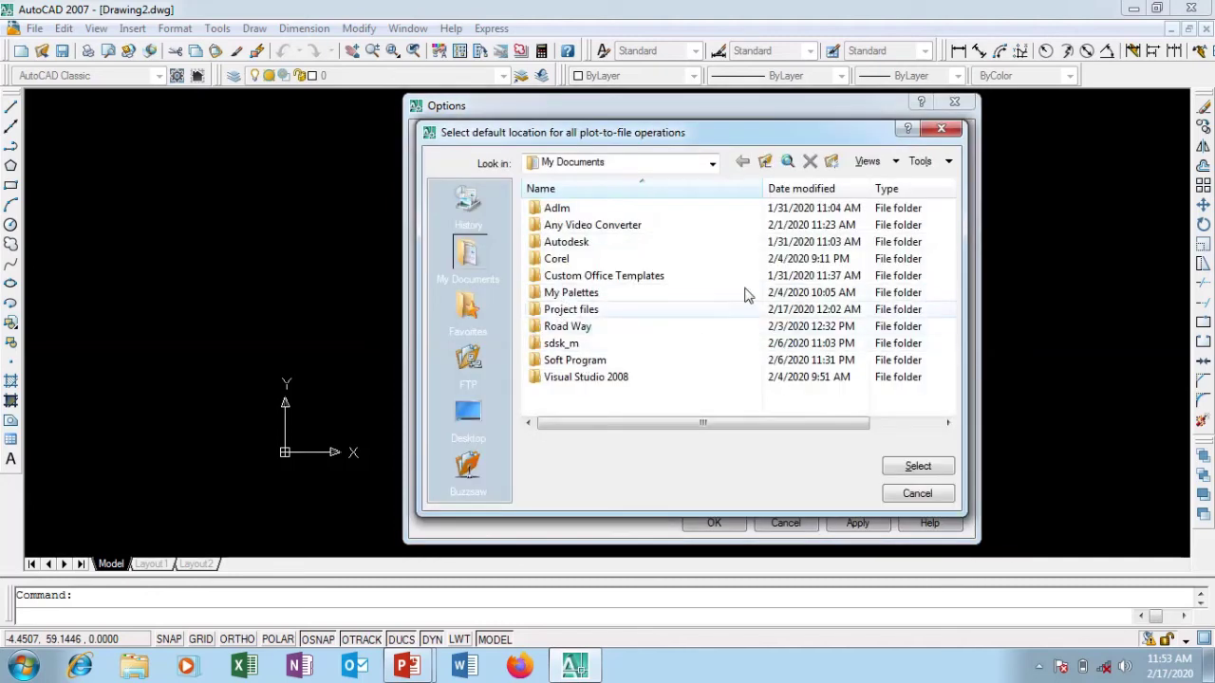
pyautogui.rightClick(602, 401)
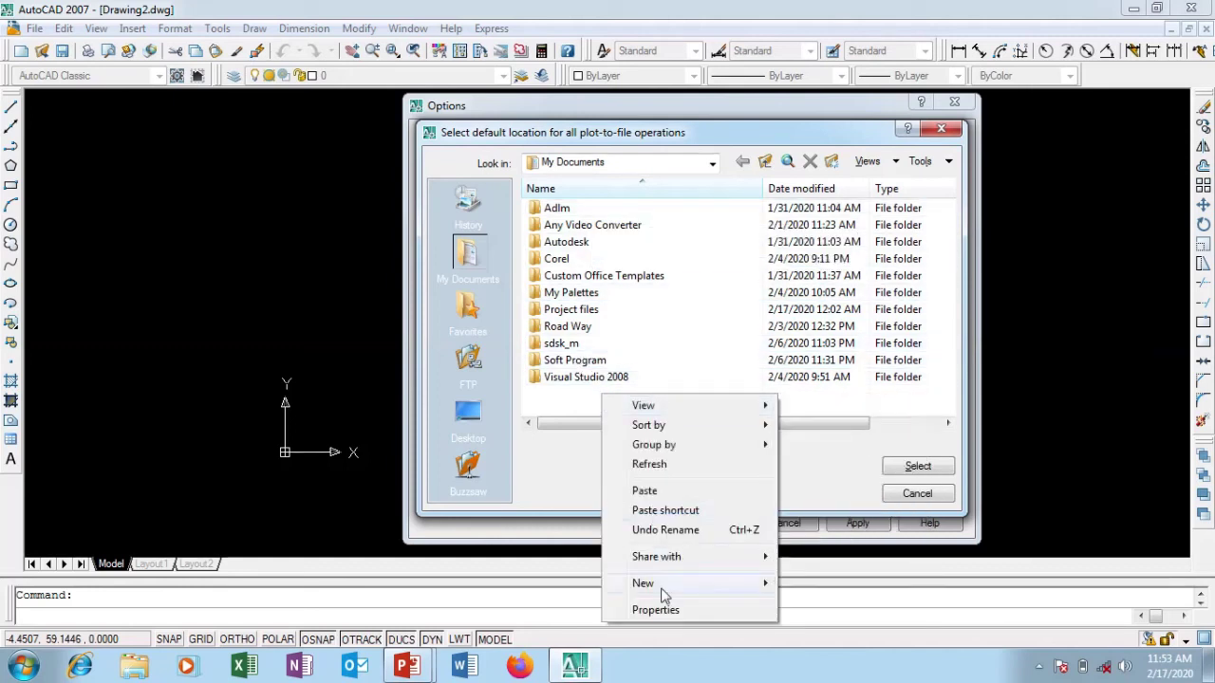
pyautogui.moveTo(664, 593)
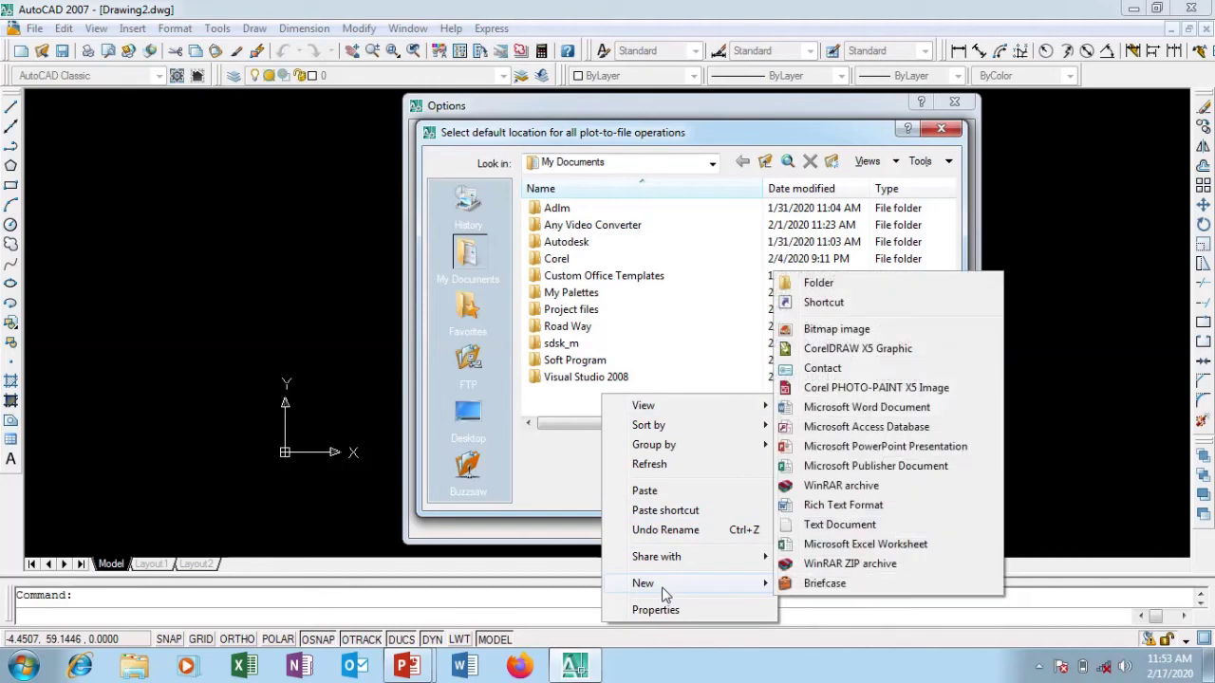
pyautogui.click(818, 285)
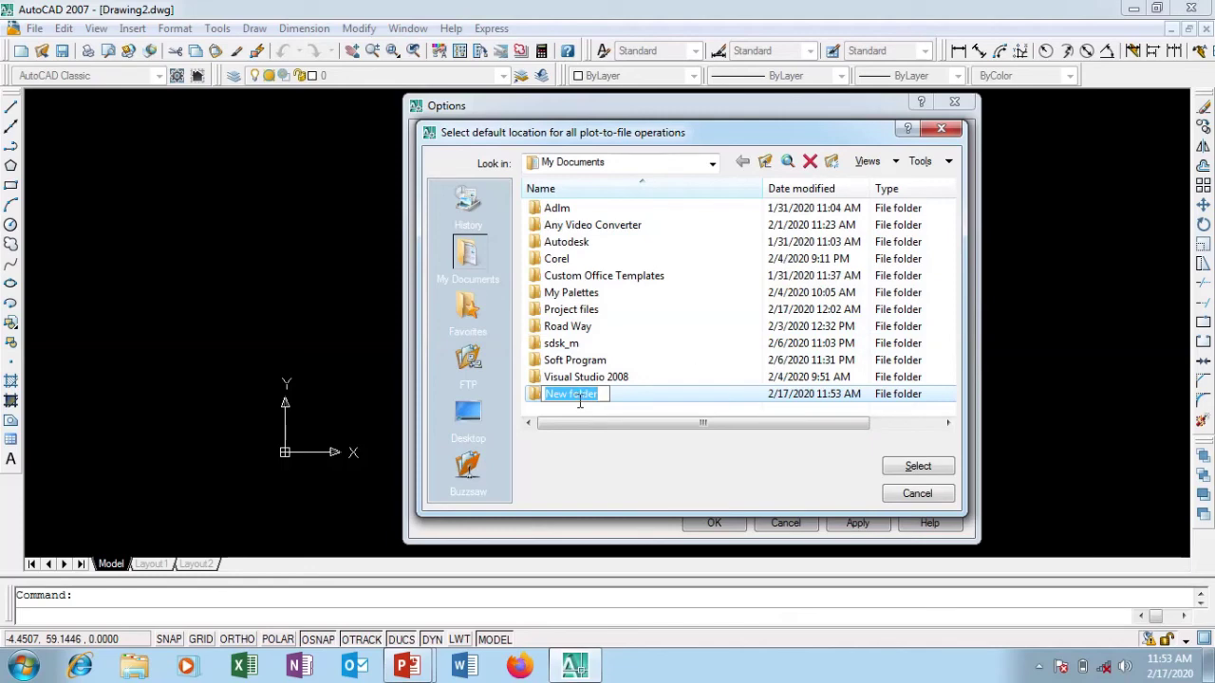
pyautogui.click(652, 398)
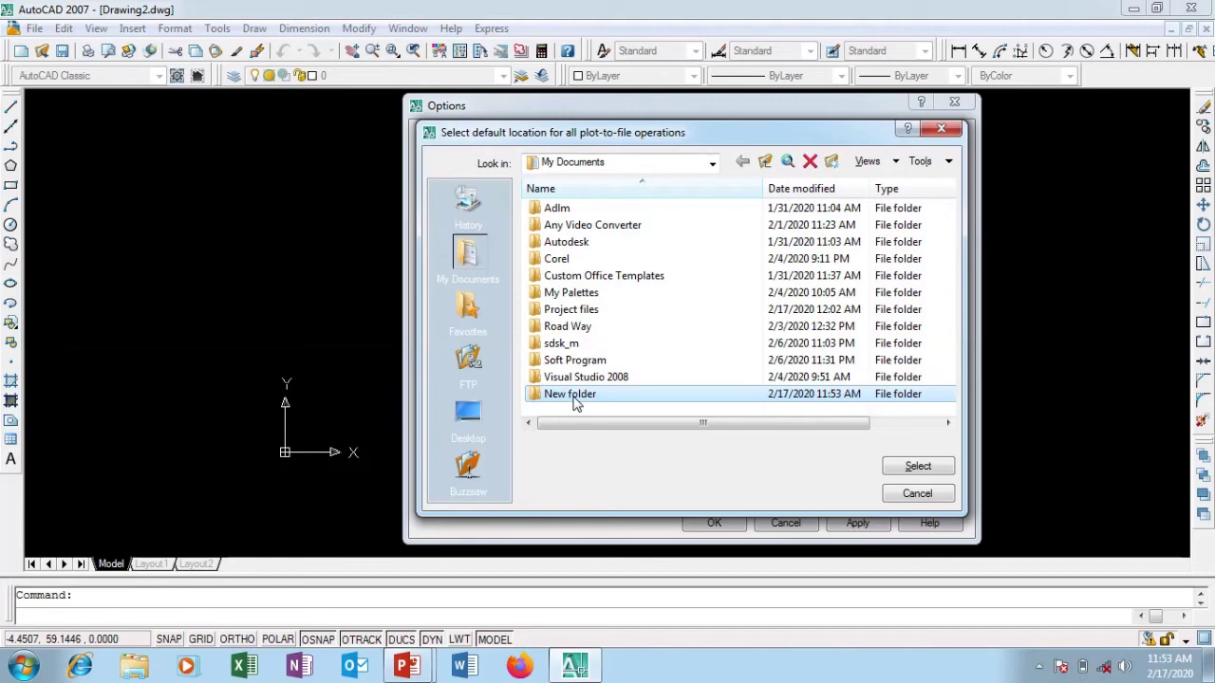
pyautogui.click(572, 395)
pyautogui.write('AUTOCAD 2007')
pyautogui.click(672, 345)
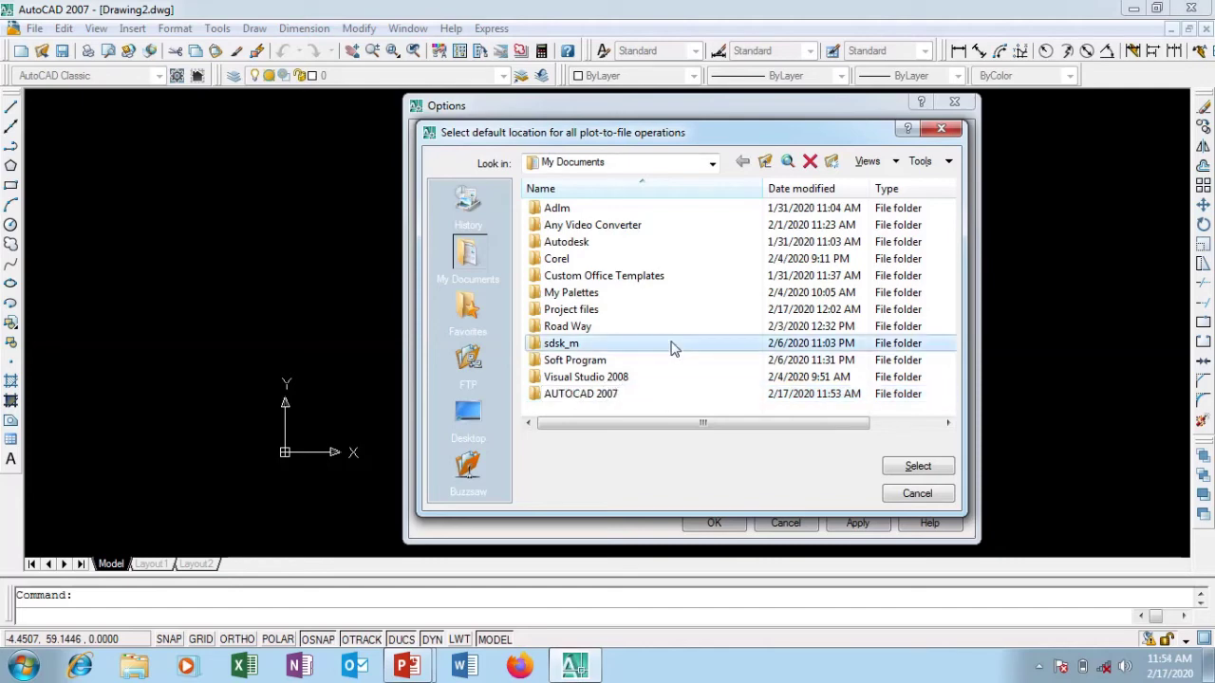
# Step: Highlight the AUTOCAD 2007 folder, and close the plot-to-file location browser without choosing a location
pyautogui.click(584, 399)
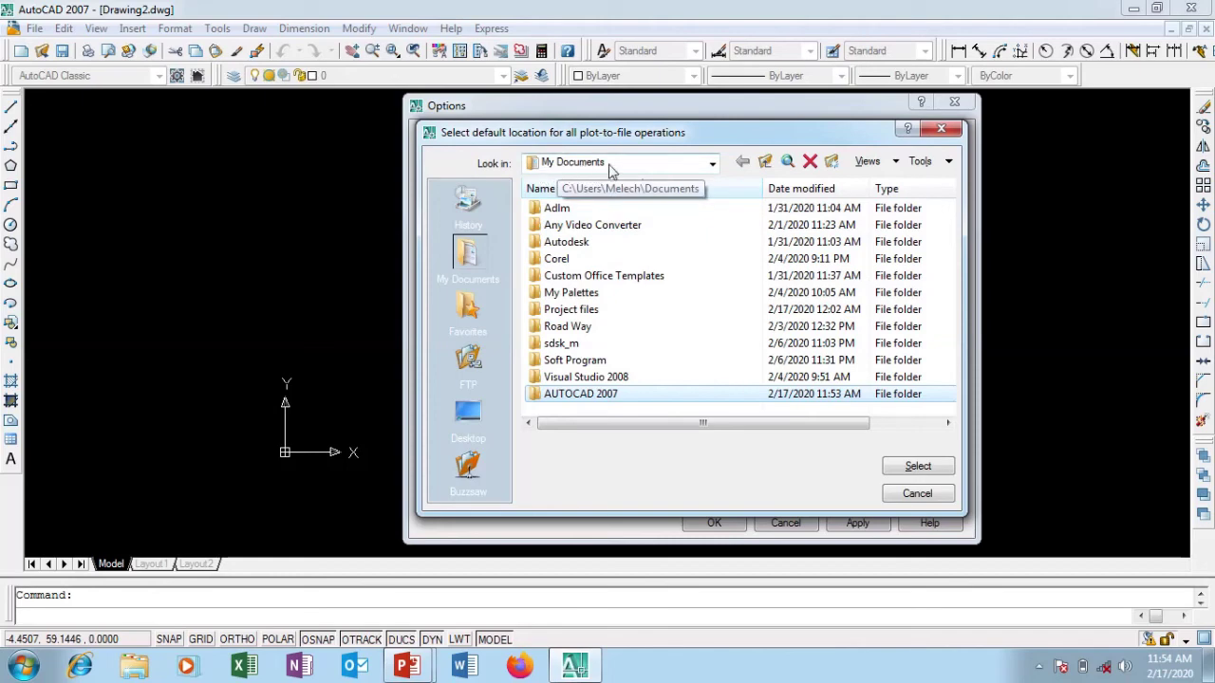
pyautogui.moveTo(681, 136)
pyautogui.mouseDown()
pyautogui.moveTo(699, 127)
pyautogui.moveTo(679, 129)
pyautogui.mouseUp()
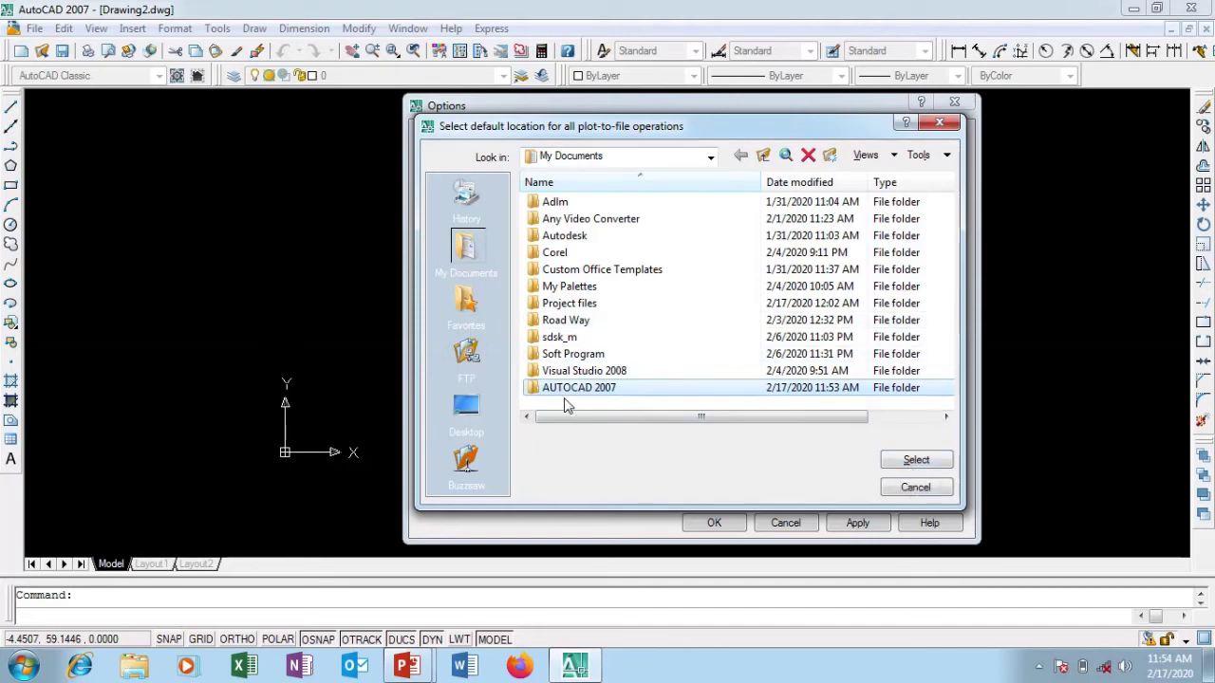
pyautogui.click(938, 126)
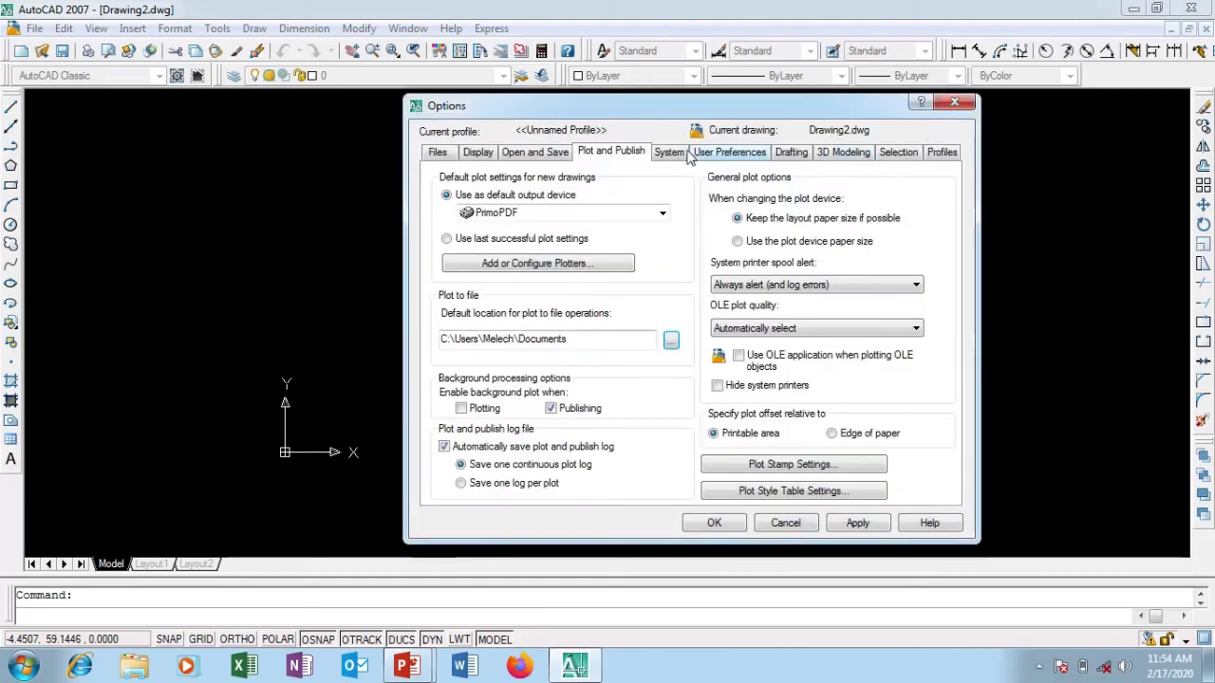
pyautogui.moveTo(641, 113); pyautogui.dragTo(611, 119)
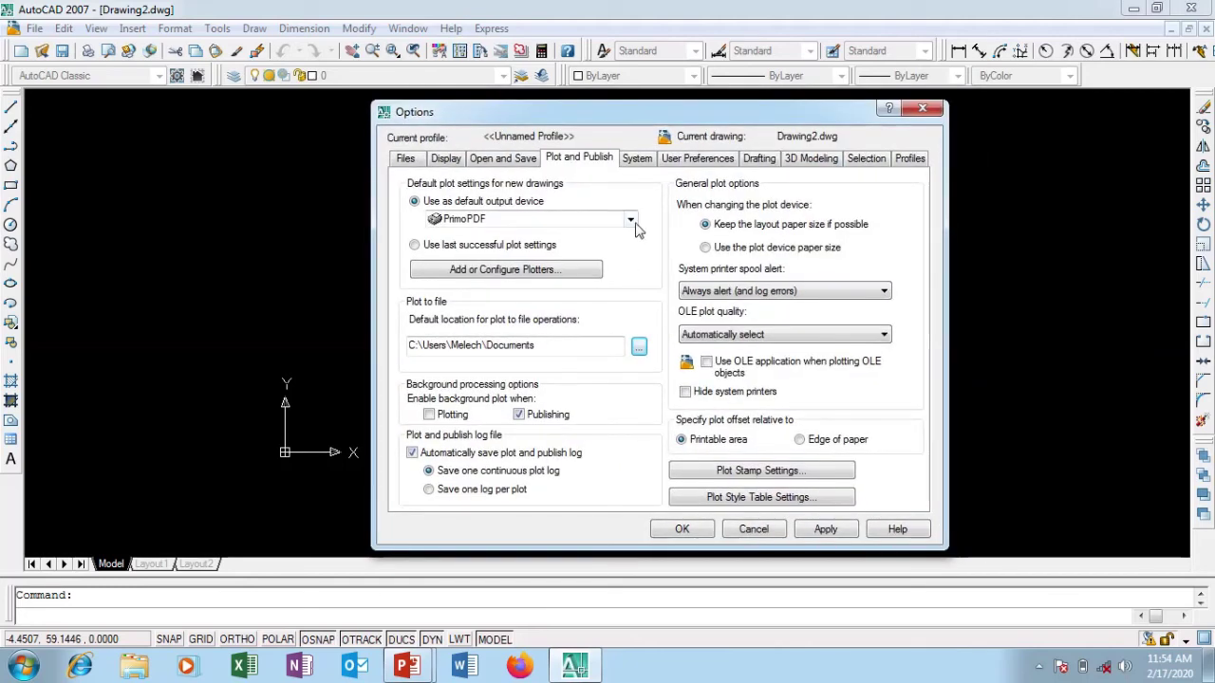
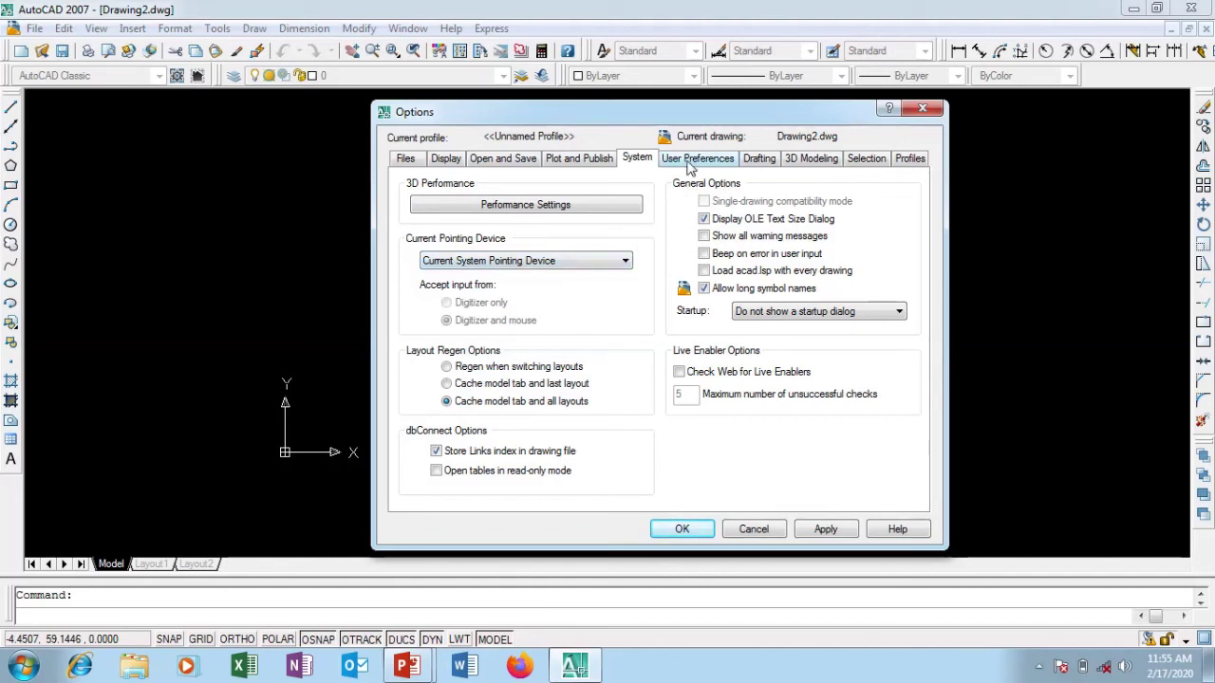
# Step: Set the insertion scale's source content units to Meters in the user preferences
pyautogui.click(685, 163)
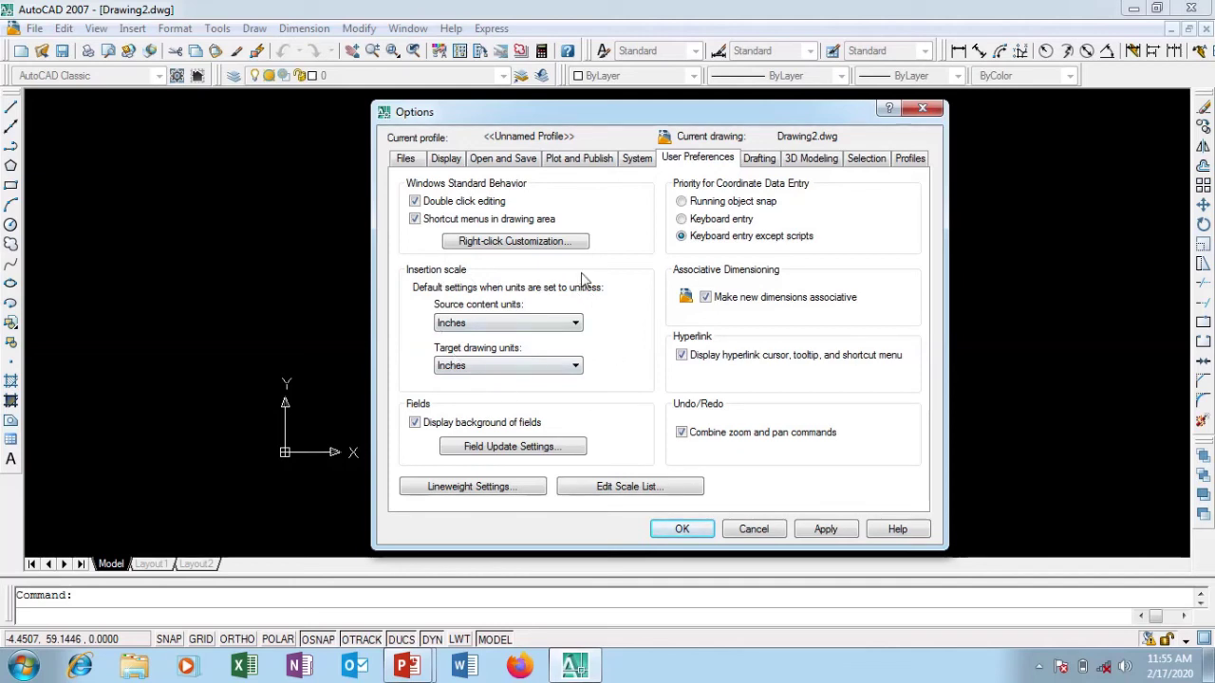
pyautogui.click(488, 324)
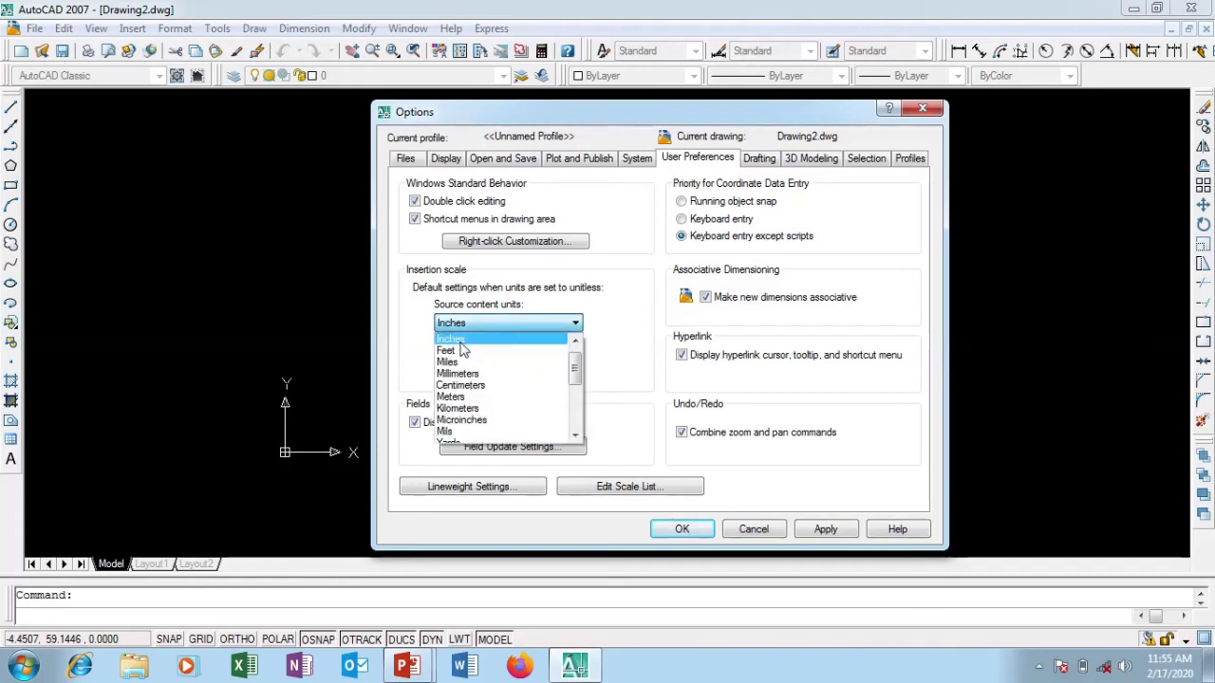
pyautogui.click(480, 397)
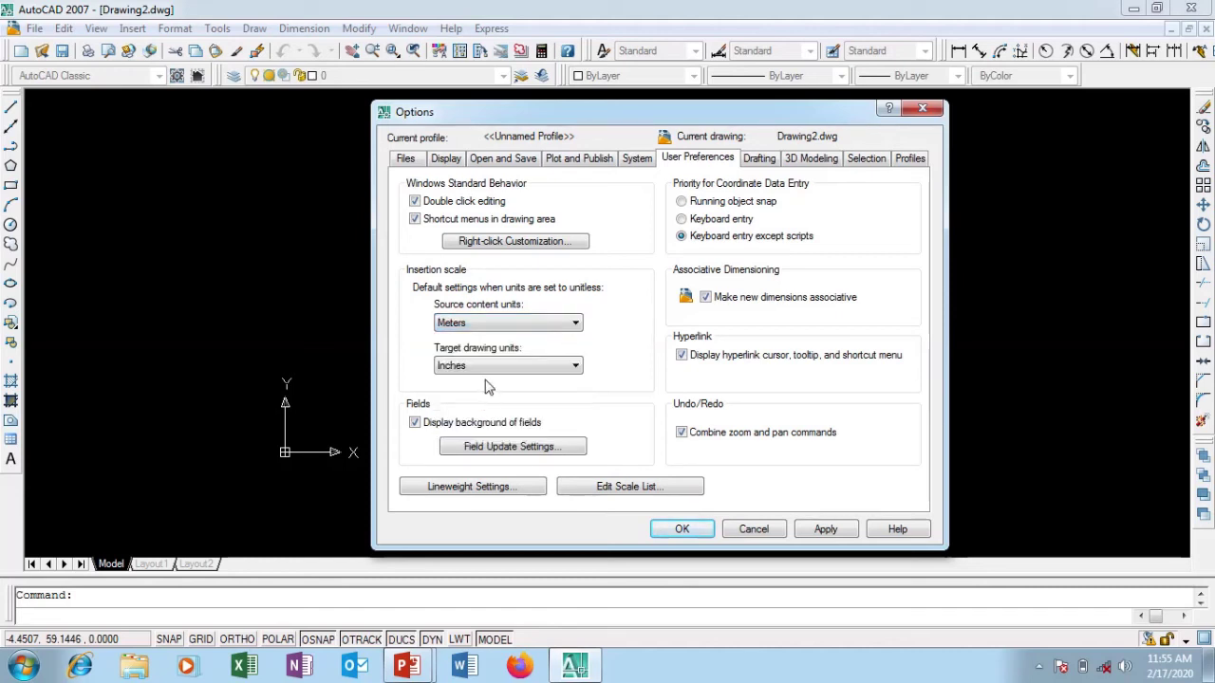
# Step: Set both the source content units and the target drawing units of the insertion scale to Millimeters
pyautogui.click(495, 324)
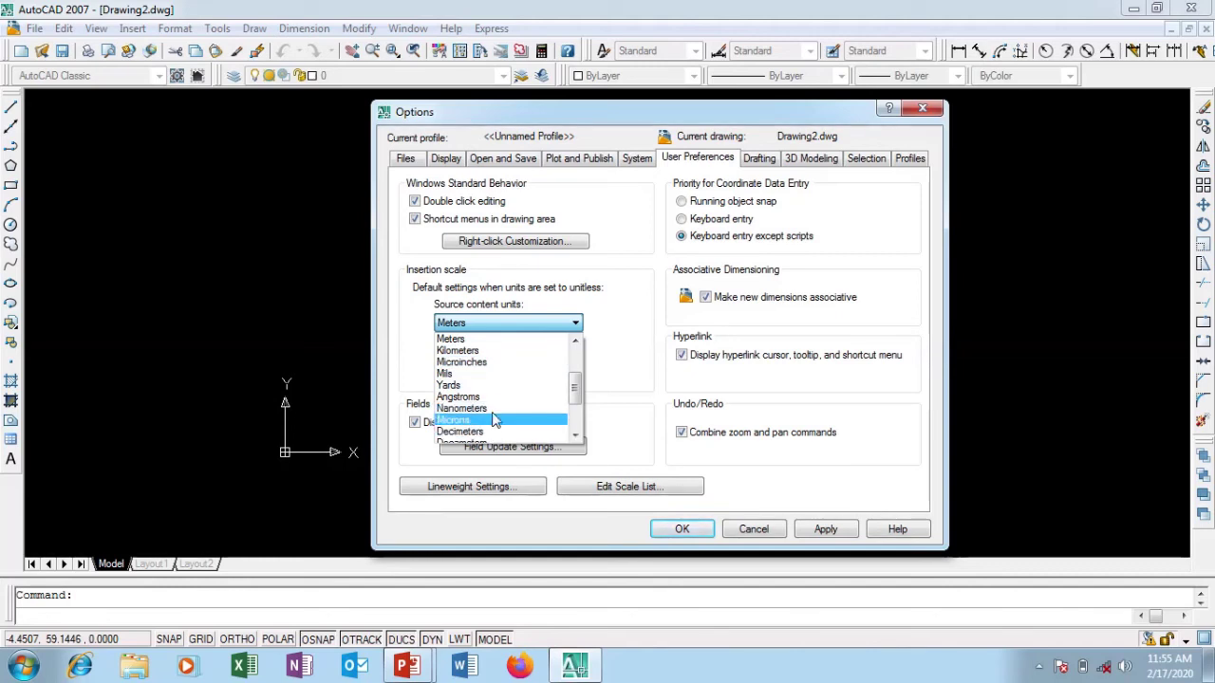
pyautogui.click(575, 340)
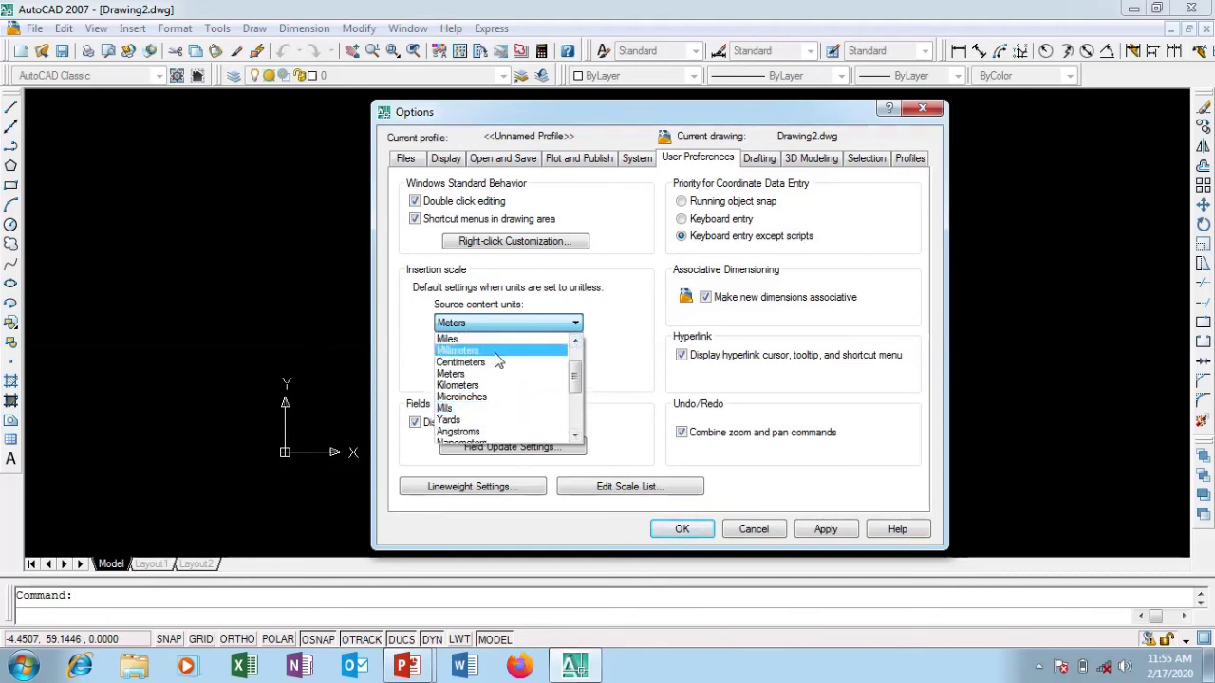
pyautogui.click(494, 352)
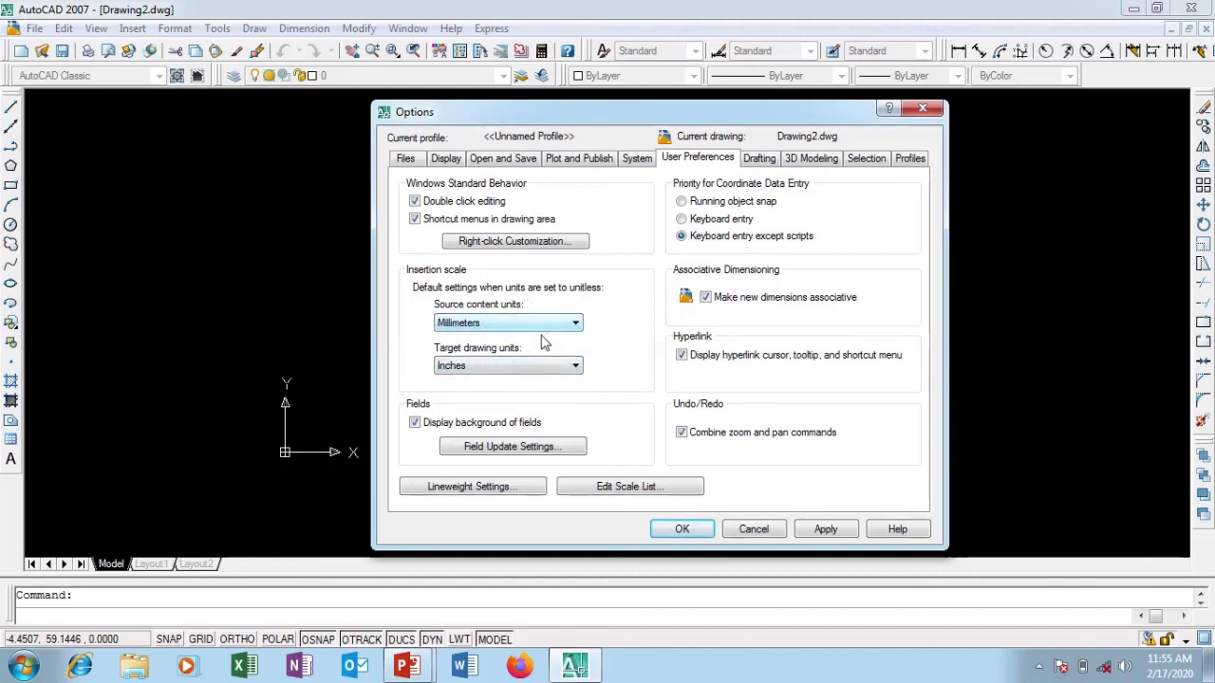
pyautogui.click(535, 365)
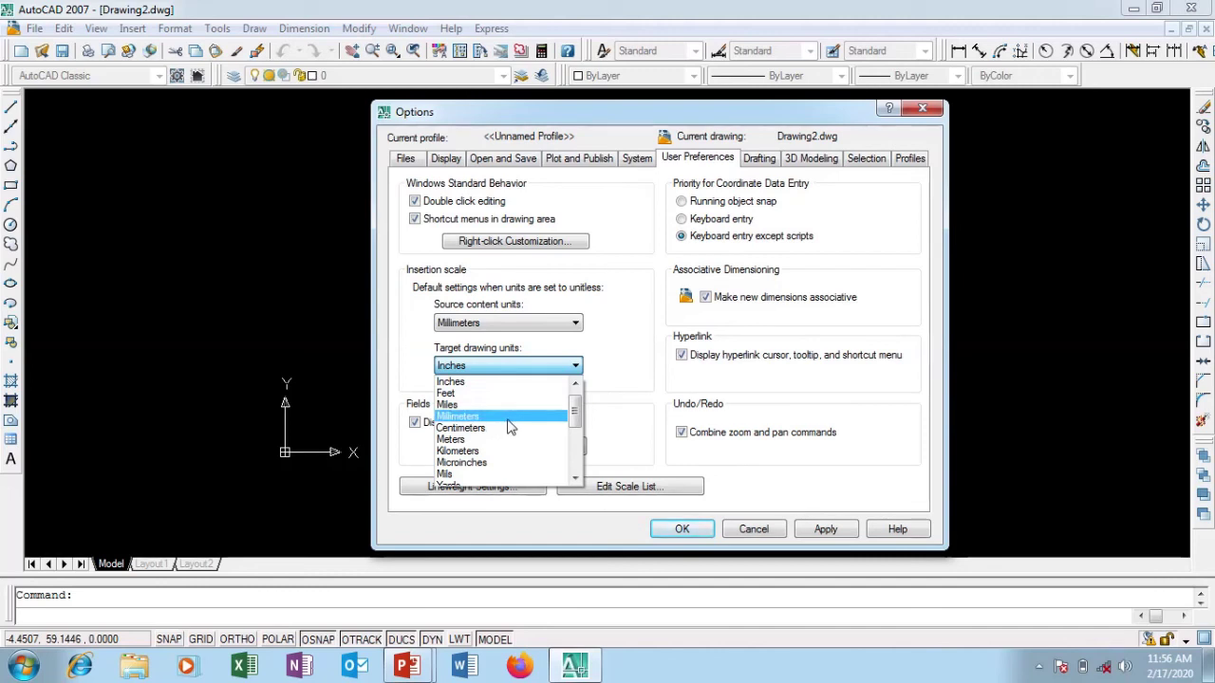
pyautogui.click(508, 417)
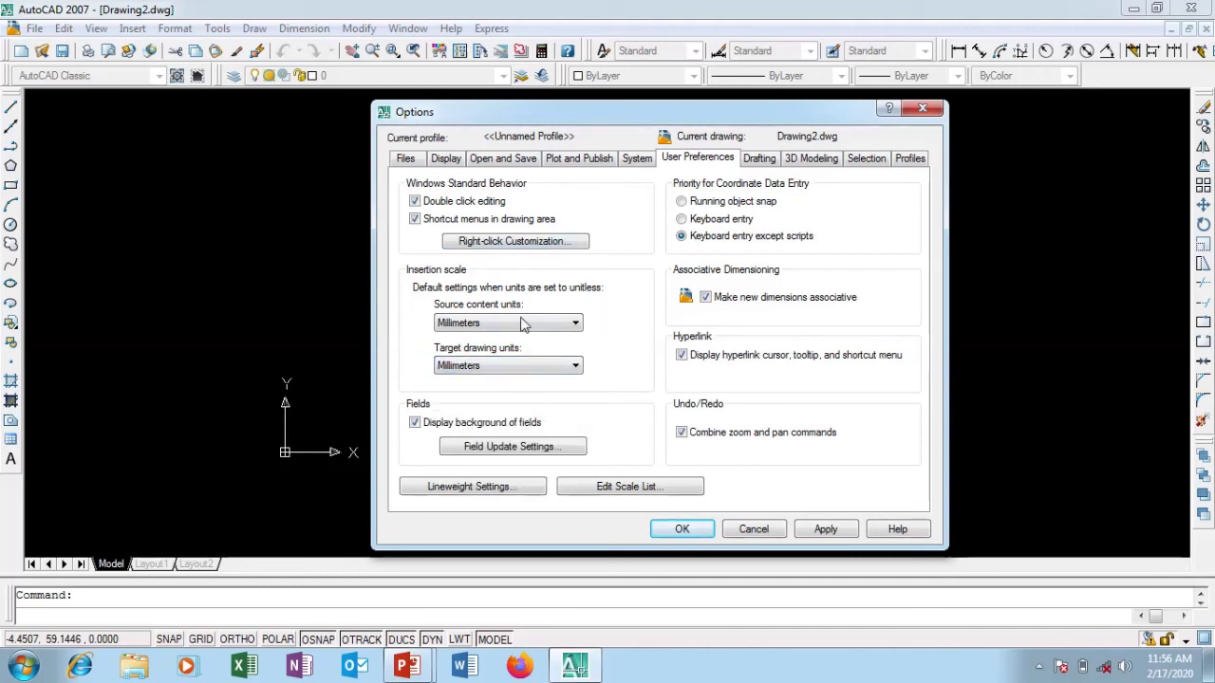
pyautogui.doubleClick(478, 366)
pyautogui.doubleClick(472, 324)
# Step: Enlarge the AutoSnap marker size and the aperture size moderately in the drafting options
pyautogui.click(759, 162)
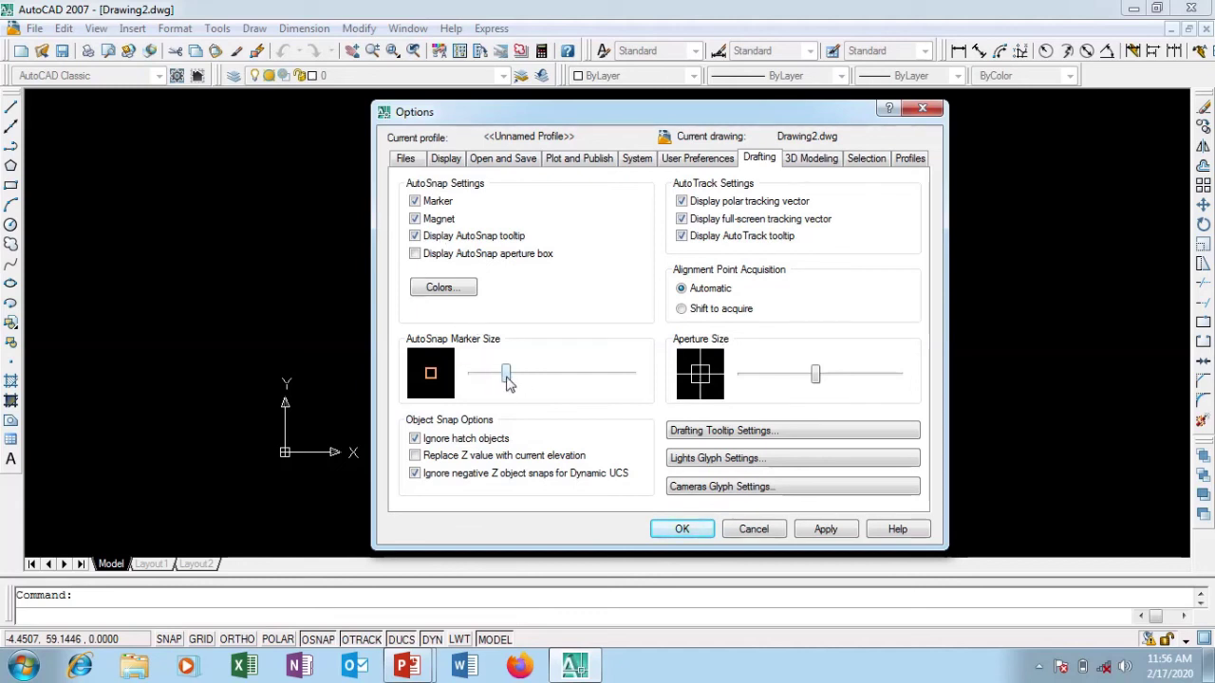
pyautogui.moveTo(505, 373)
pyautogui.mouseDown()
pyautogui.moveTo(553, 386)
pyautogui.moveTo(540, 389)
pyautogui.mouseUp()
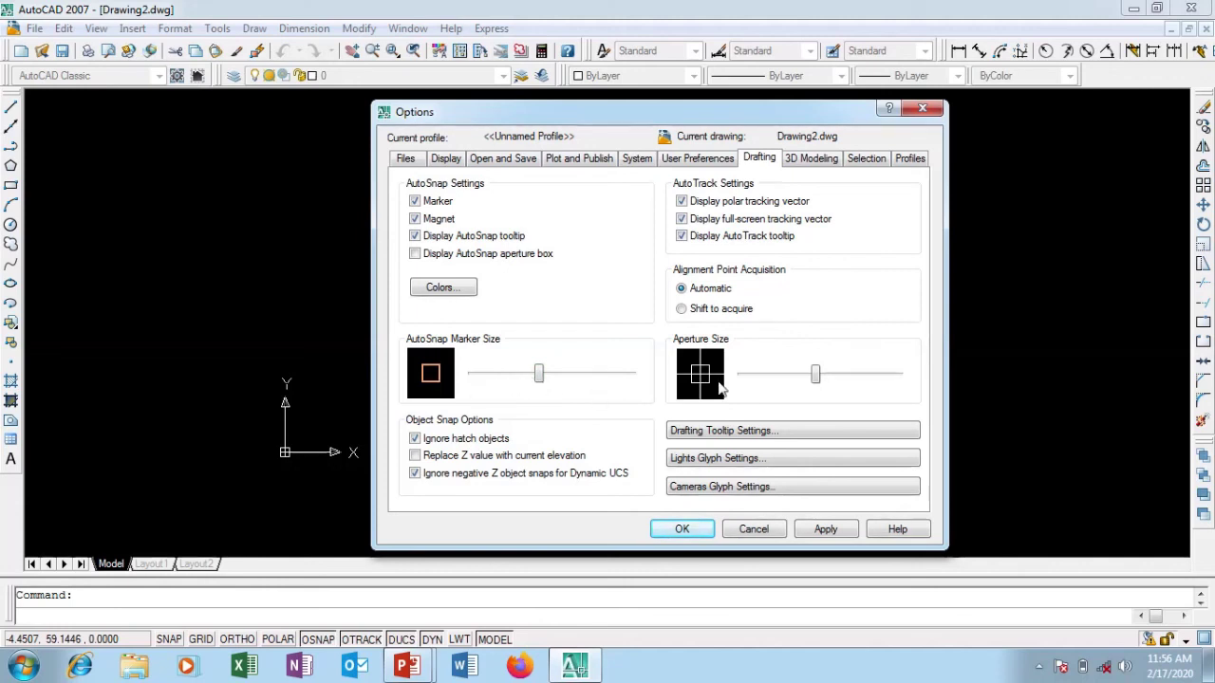
pyautogui.moveTo(812, 378); pyautogui.dragTo(839, 374)
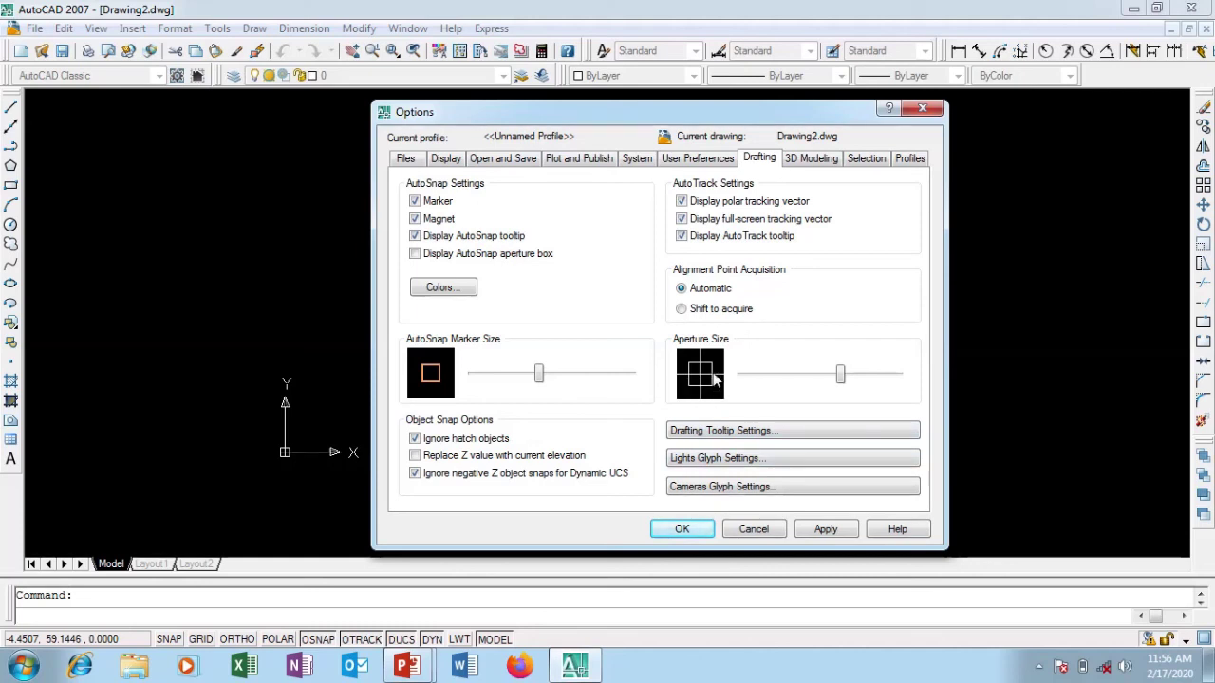
# Step: Enlarge the pickbox size and the grip size slightly in the selection options, and apply the changes and close the options
pyautogui.click(822, 161)
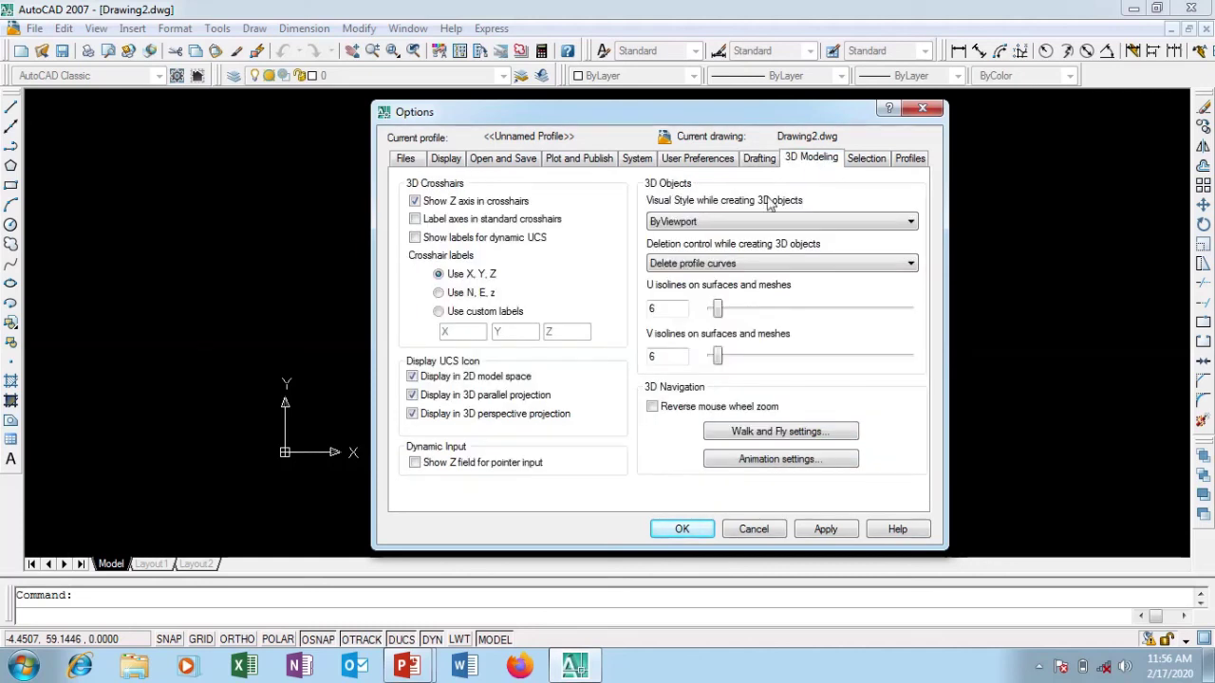
pyautogui.click(867, 160)
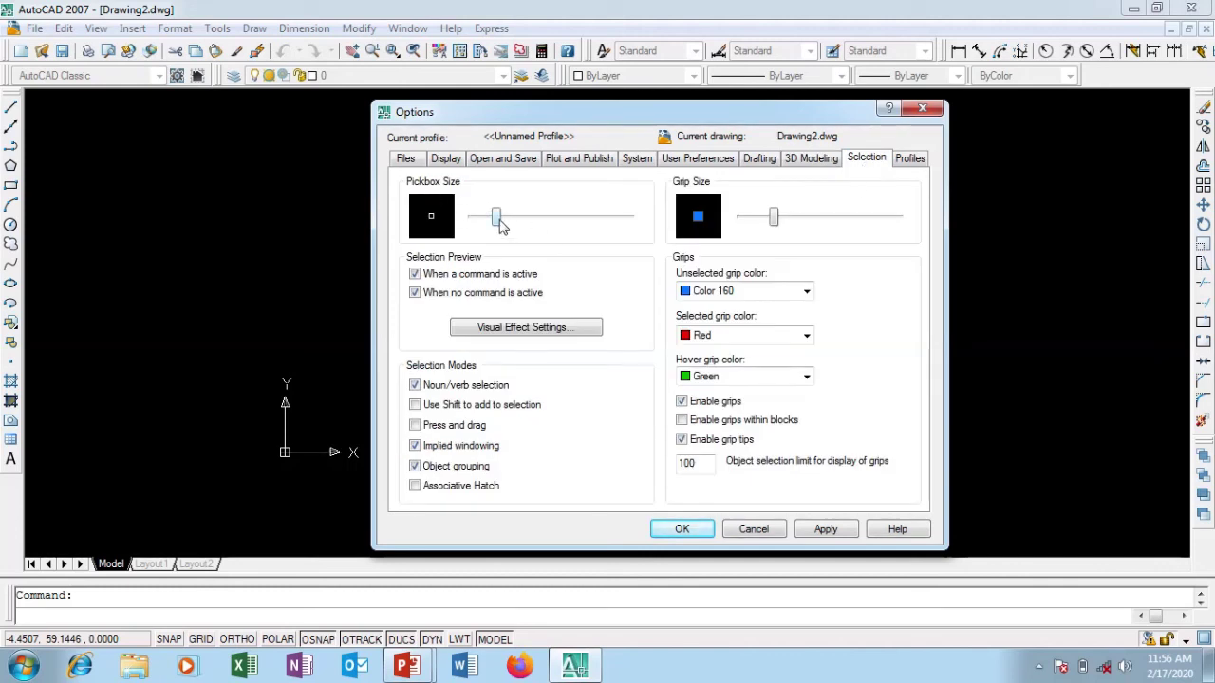
pyautogui.moveTo(496, 218); pyautogui.dragTo(513, 221)
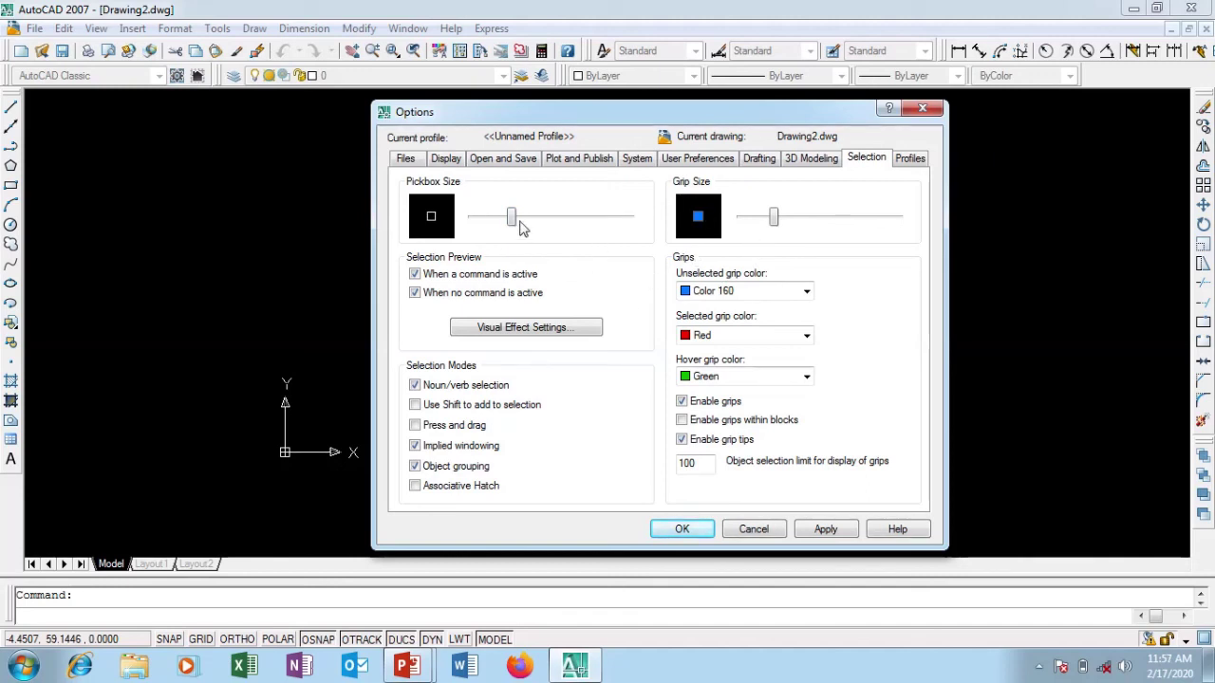
pyautogui.moveTo(774, 216); pyautogui.dragTo(786, 216)
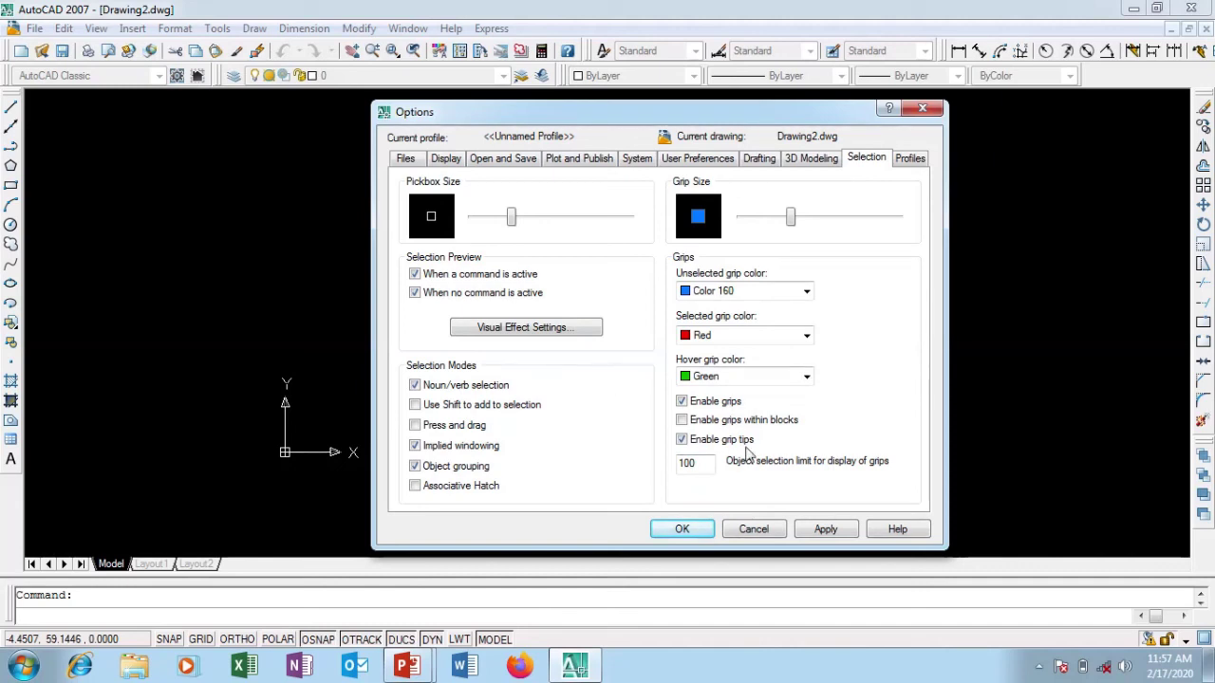
pyautogui.click(827, 532)
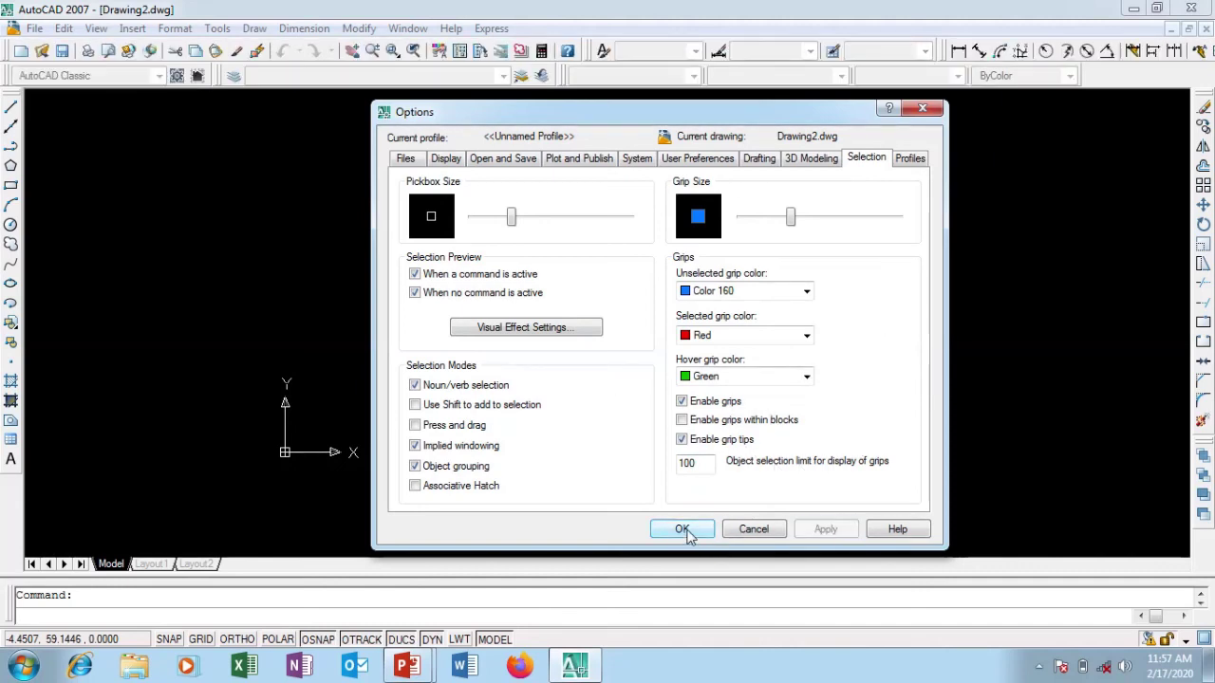
pyautogui.click(682, 529)
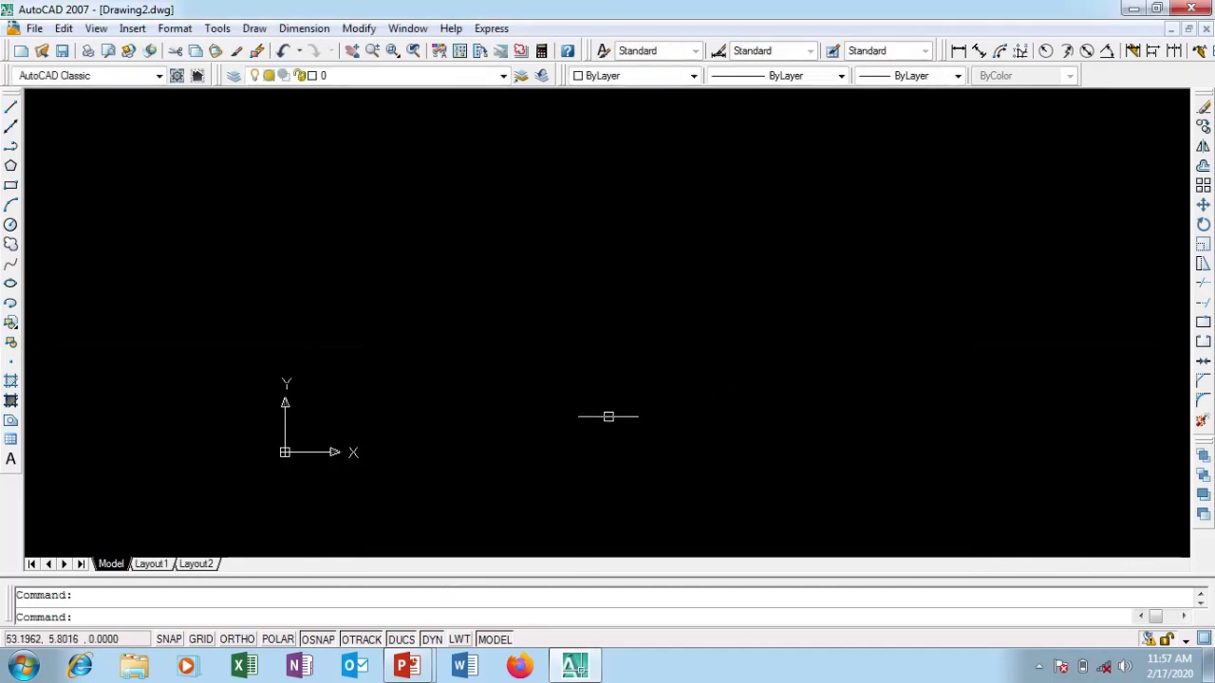